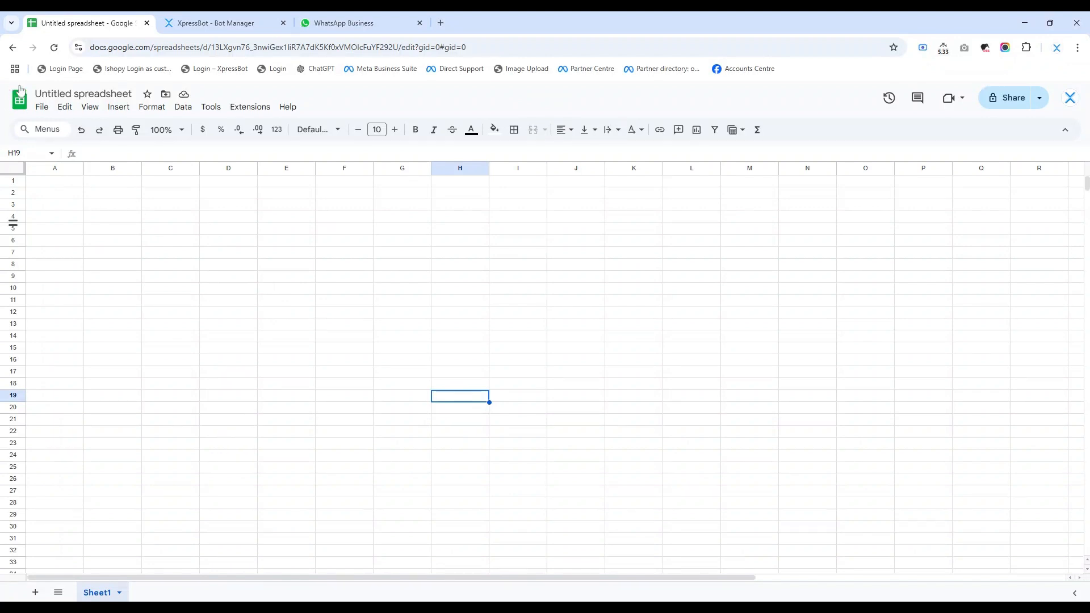
# Step: Rename the untitled spreadsheet as CRM
pyautogui.click(84, 93)
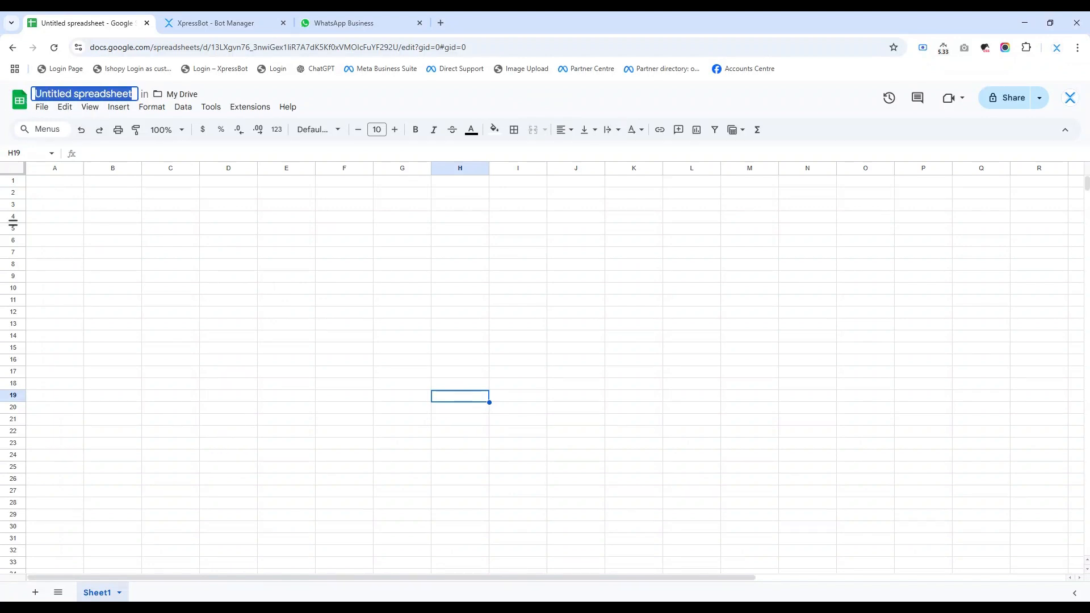
pyautogui.write('CRM')
pyautogui.press('Return')
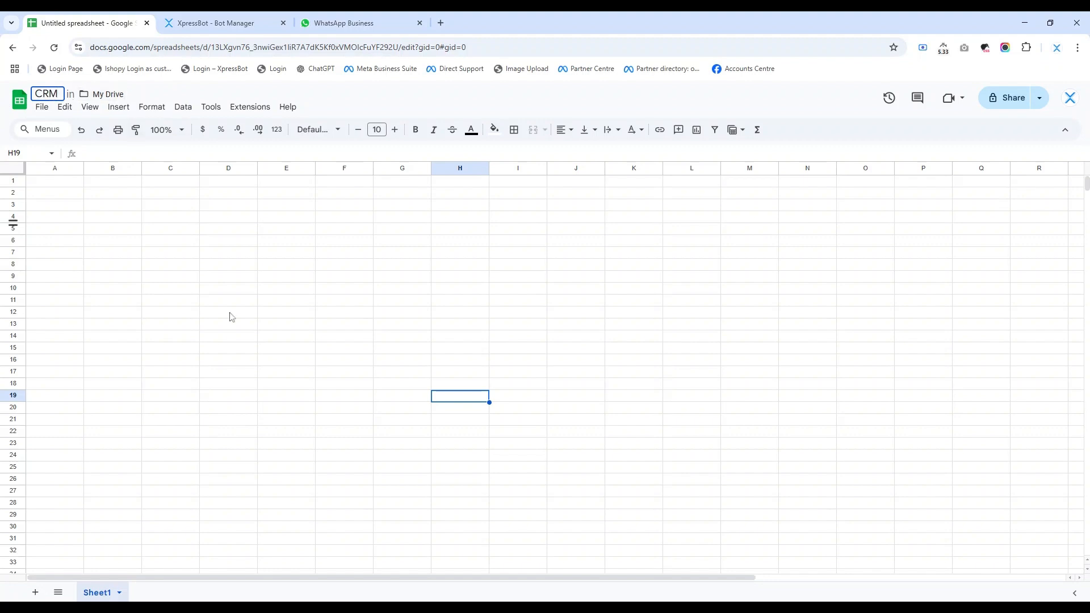
pyautogui.click(229, 314)
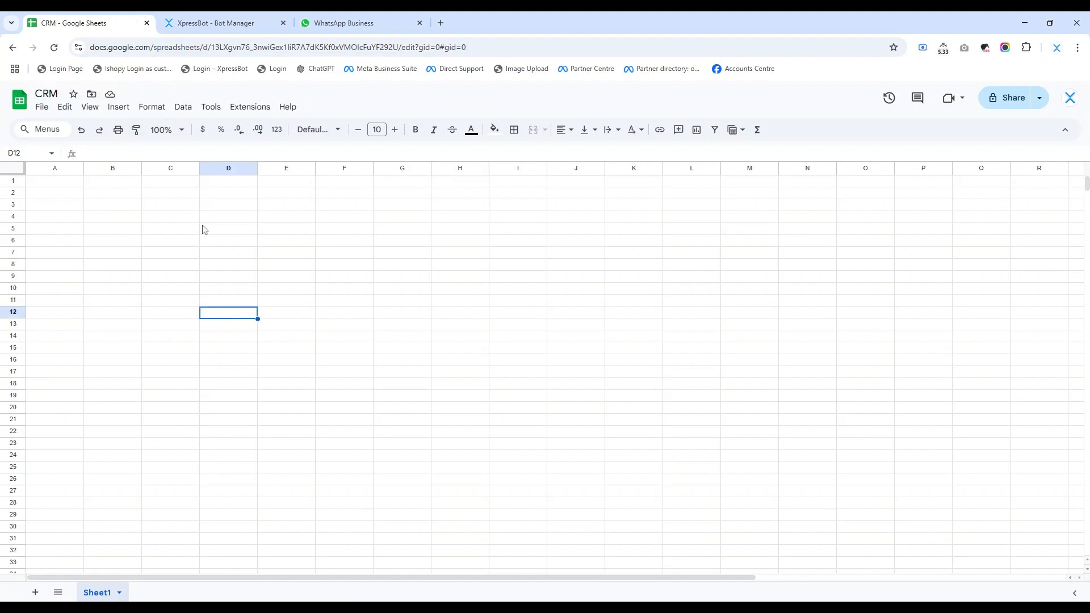
# Step: Enter the column headers Phone in A1 and Status in B1
pyautogui.click(68, 185)
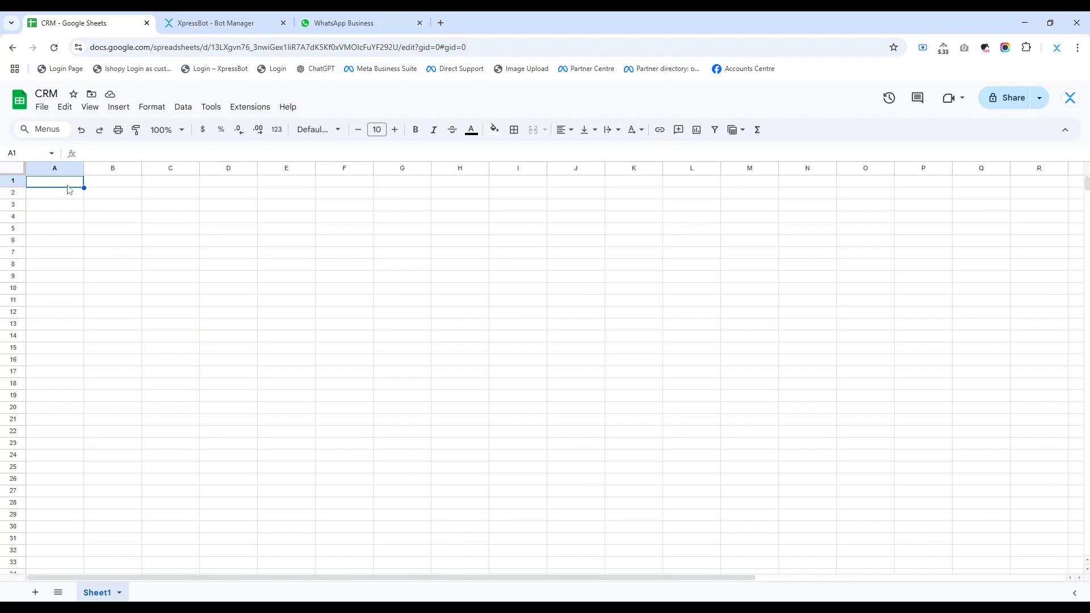
pyautogui.write('p')
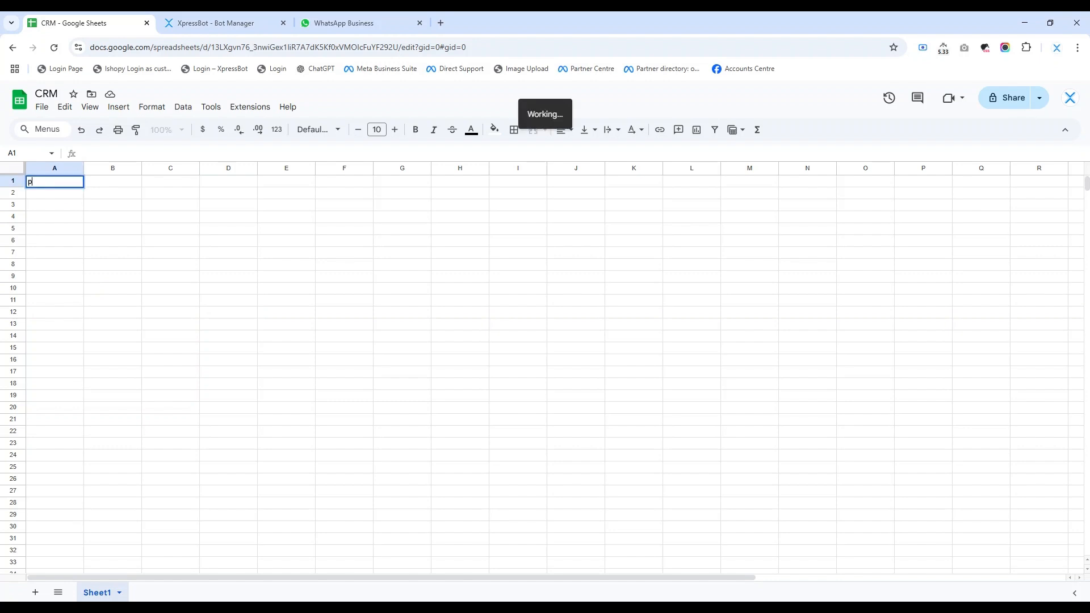
pyautogui.write('HONE')
pyautogui.hotkey('ctrl', 'a')
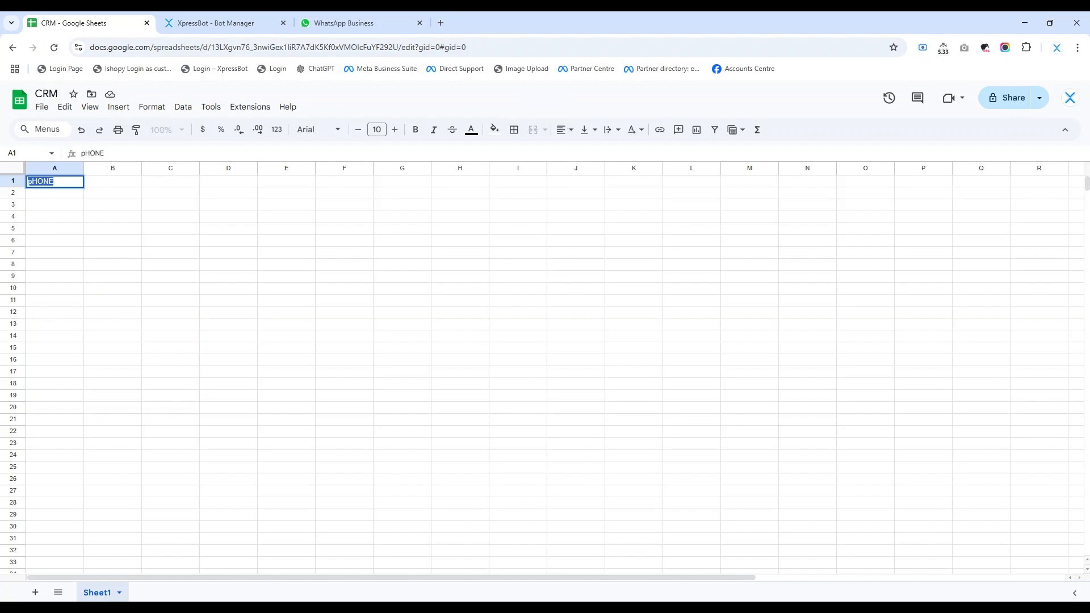
pyautogui.press('BackSpace')
pyautogui.write('Phone')
pyautogui.press('Tab')
pyautogui.write('S')
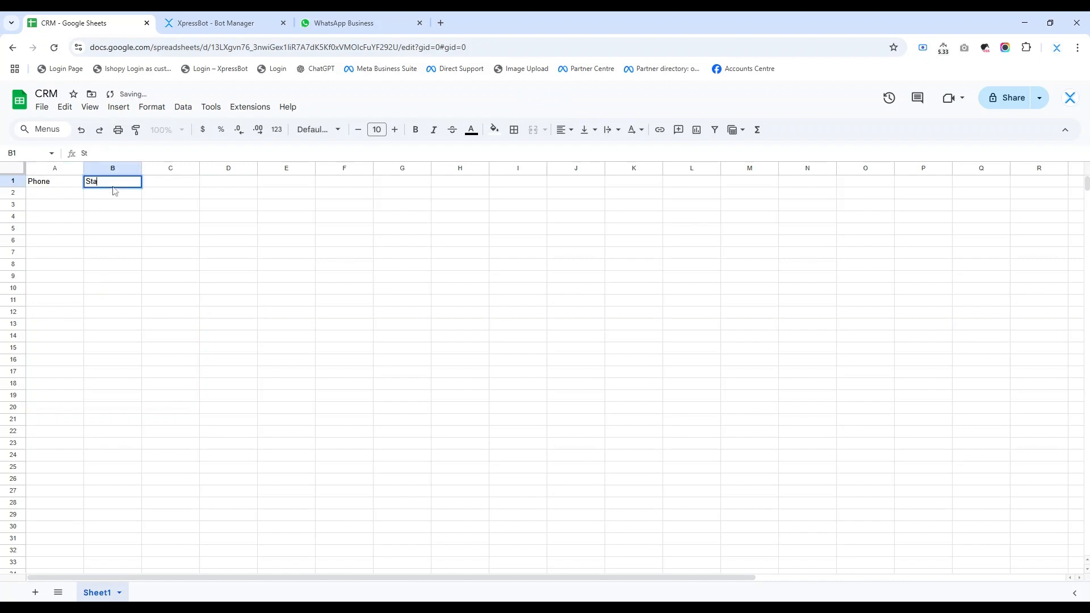
pyautogui.click(176, 177)
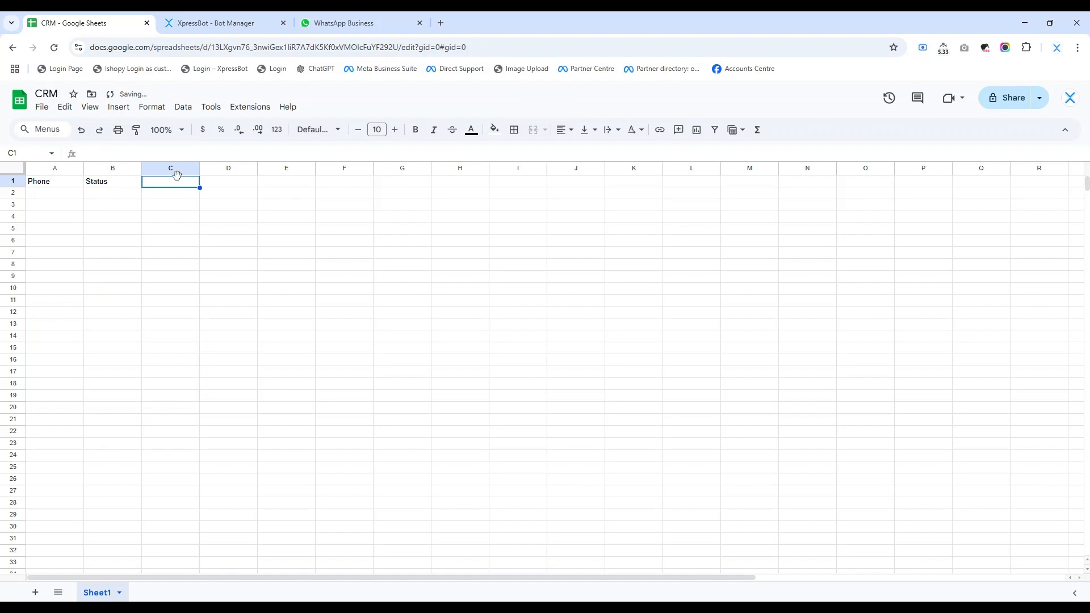
pyautogui.click(165, 245)
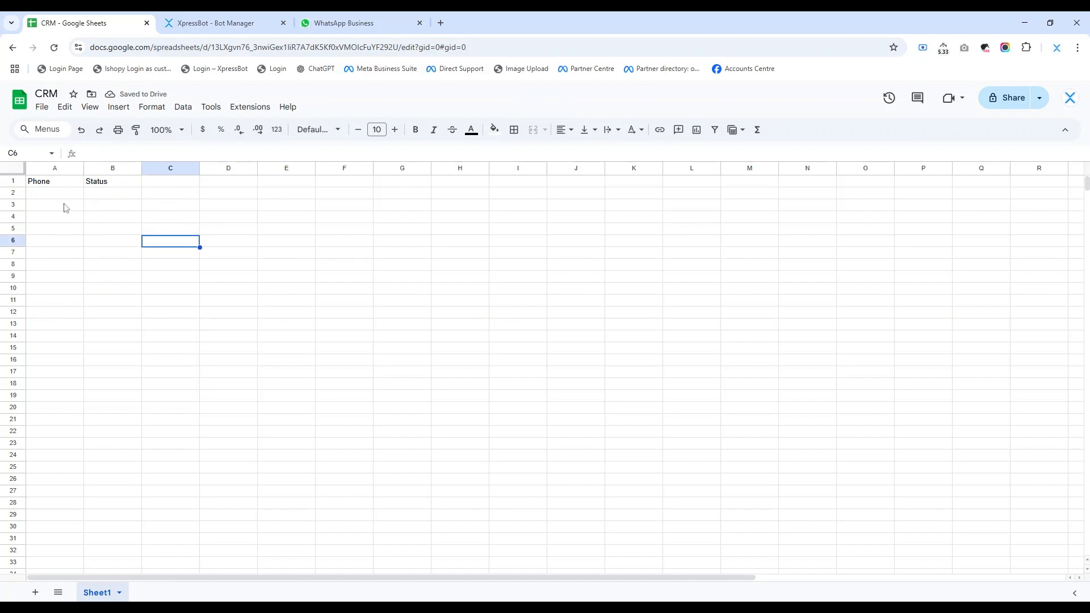
pyautogui.click(50, 185)
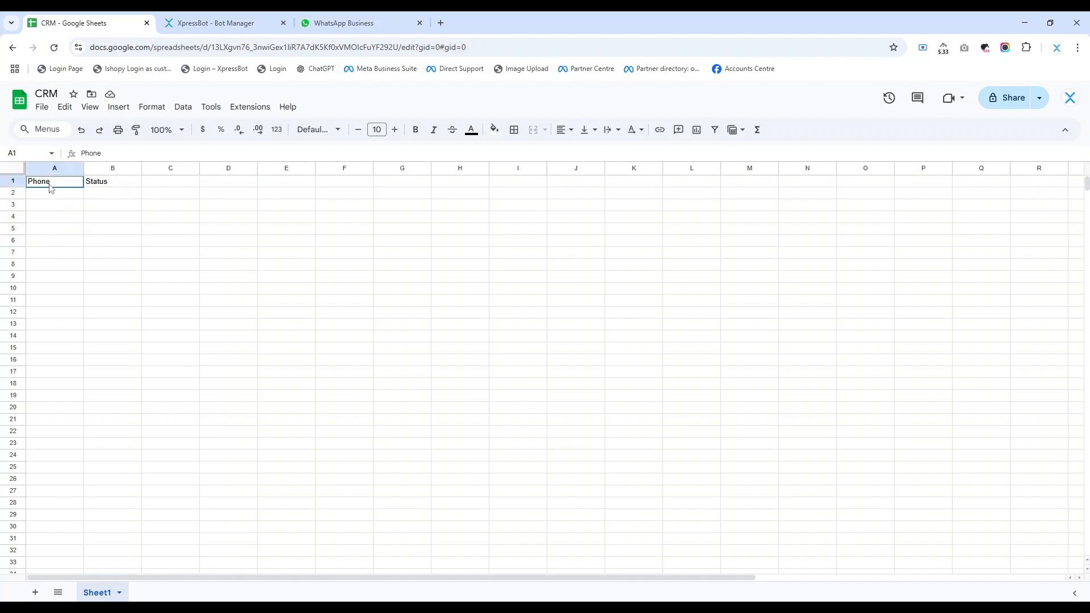
pyautogui.keyDown('shift'); pyautogui.click(103, 189); pyautogui.keyUp('shift')
pyautogui.click(182, 279)
# Step: Search the Google Workspace Marketplace for xpressbot and install the XpressBot WhatsApp Integration add-on
pyautogui.click(244, 110)
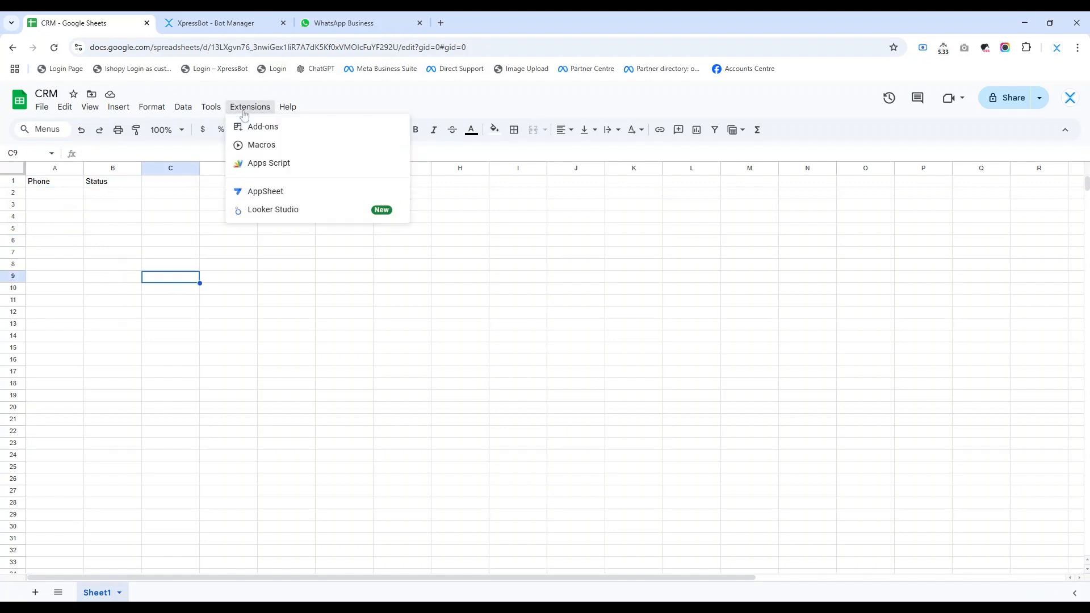
pyautogui.moveTo(270, 142)
pyautogui.click(471, 129)
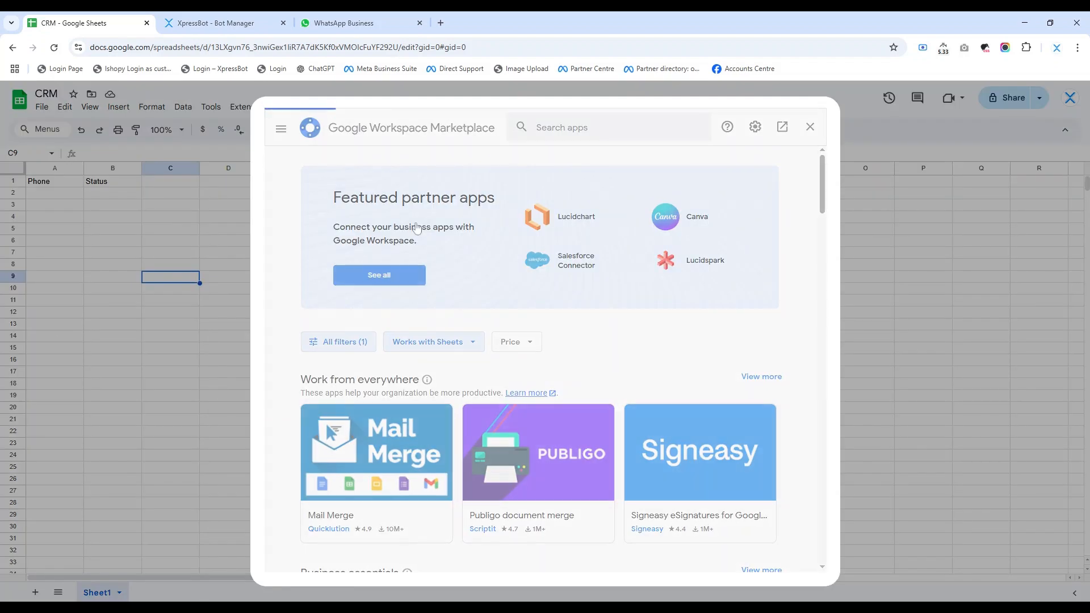
pyautogui.click(571, 130)
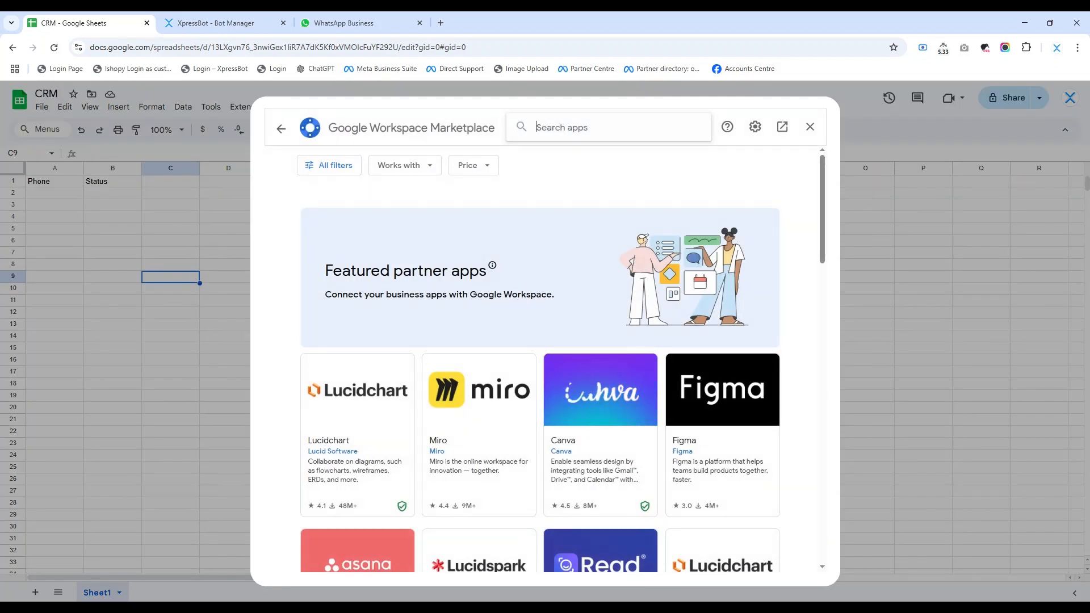
pyautogui.write('xpressbot')
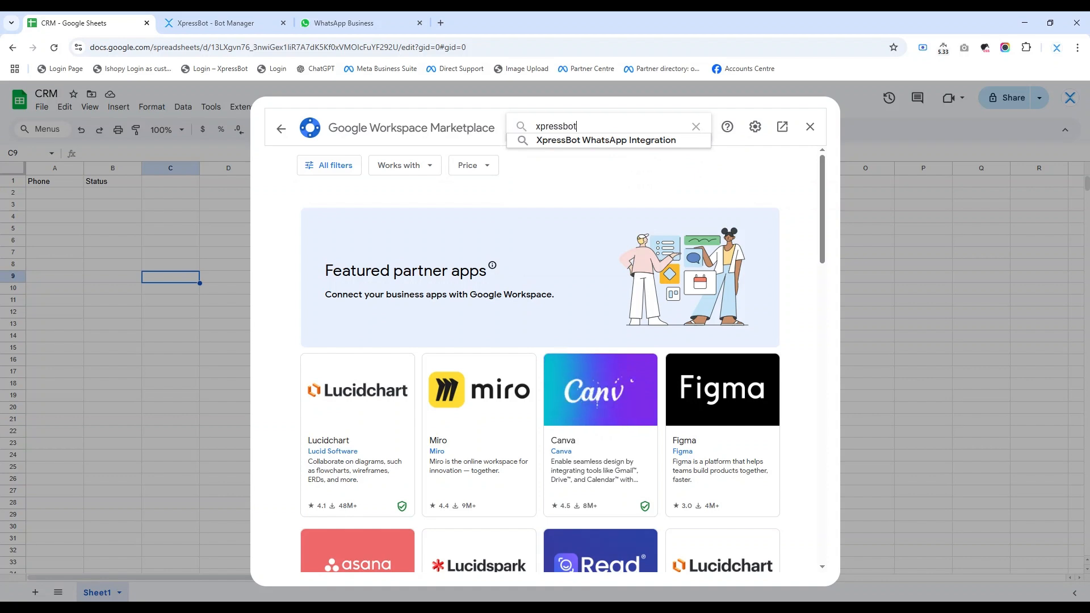
pyautogui.press('Return')
pyautogui.click(394, 326)
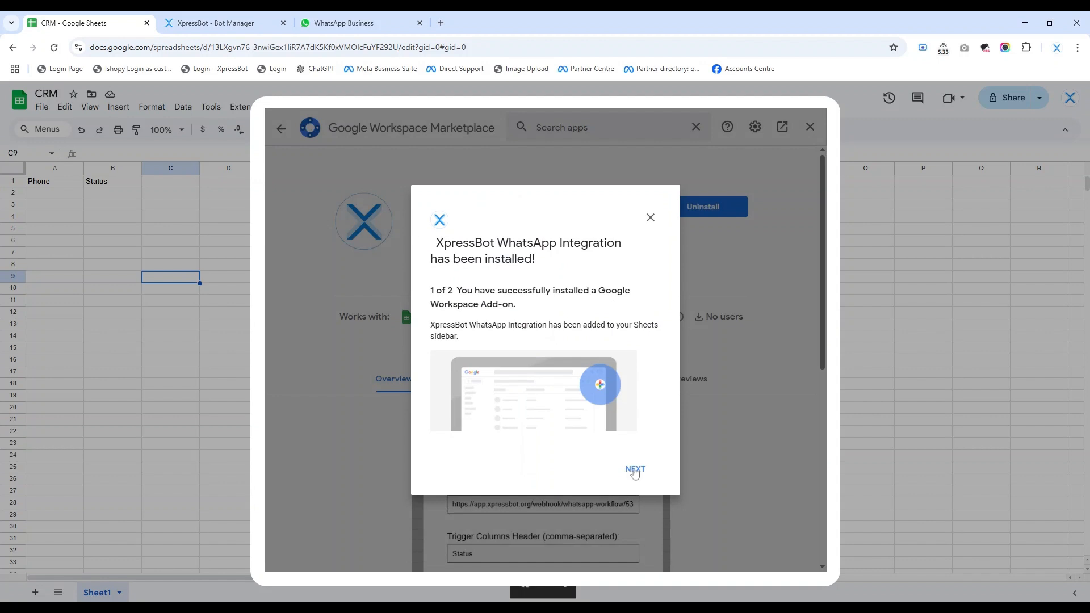
# Step: Complete the add-on's installation messages, close the Marketplace and reload the spreadsheet
pyautogui.click(634, 470)
pyautogui.click(634, 470)
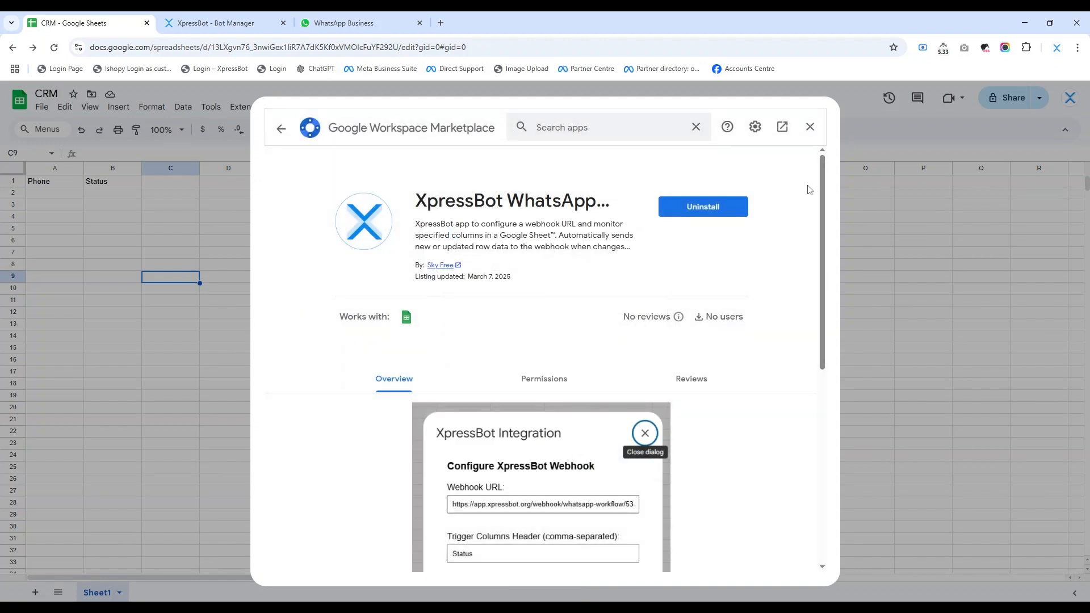
pyautogui.click(811, 128)
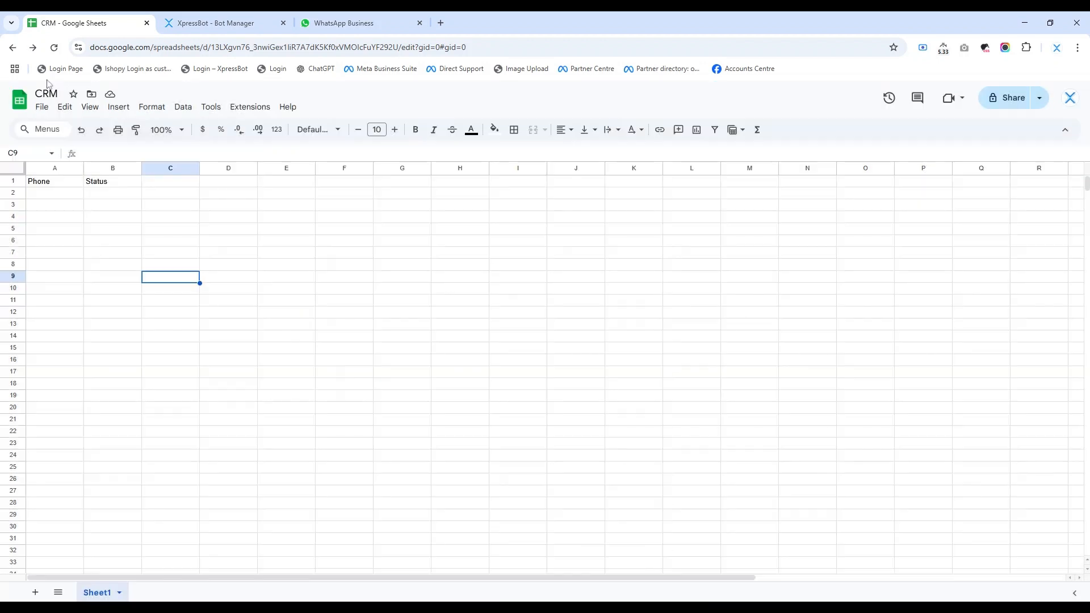
pyautogui.click(54, 47)
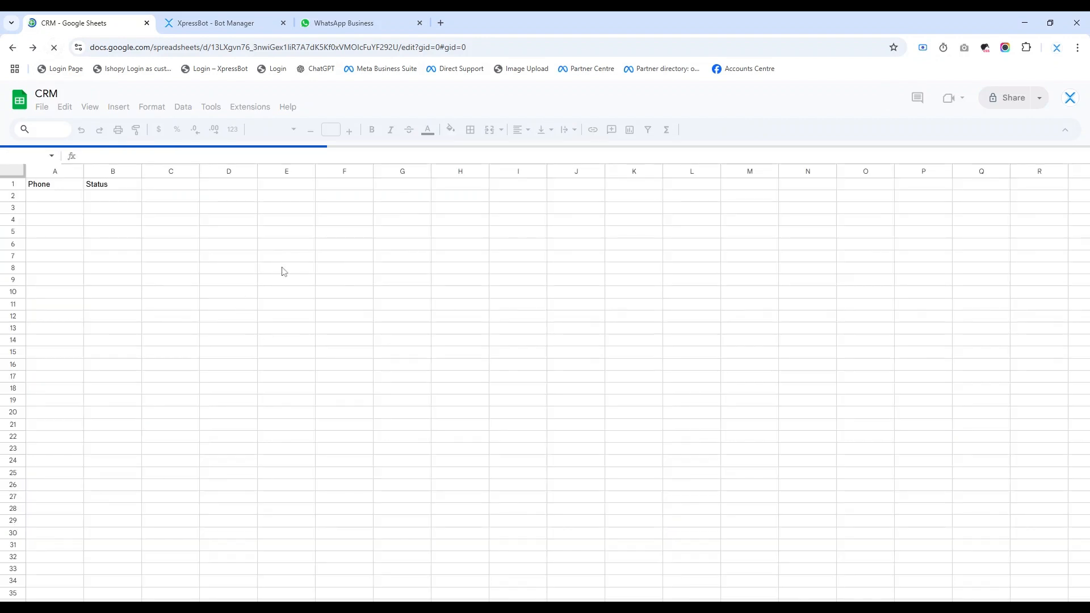
# Step: Open the webhook configuration of the XpressBot WhatsApp Integration add-on
pyautogui.click(256, 108)
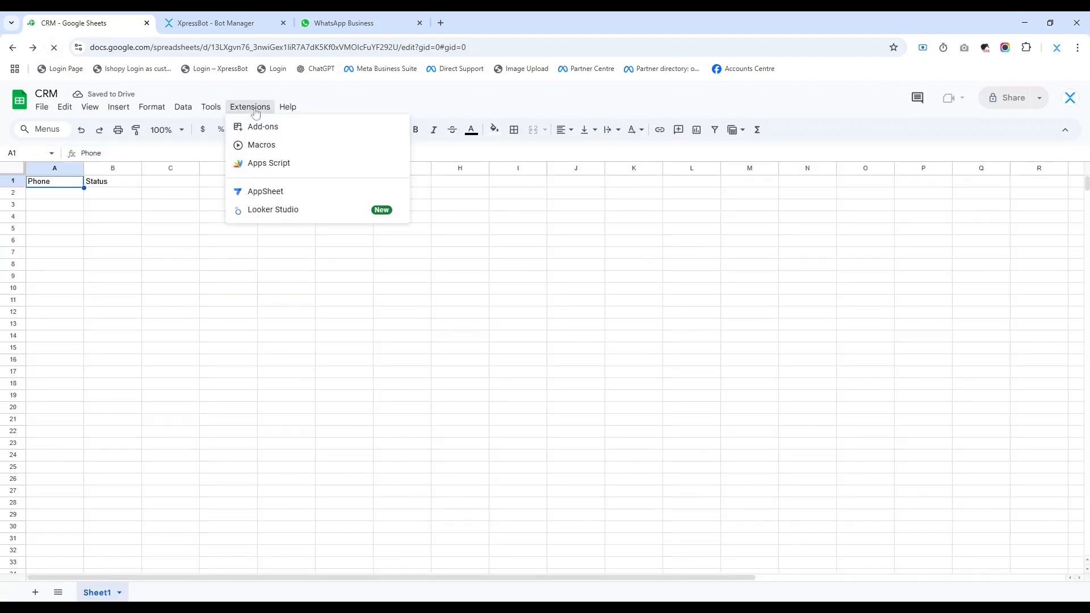
pyautogui.click(255, 108)
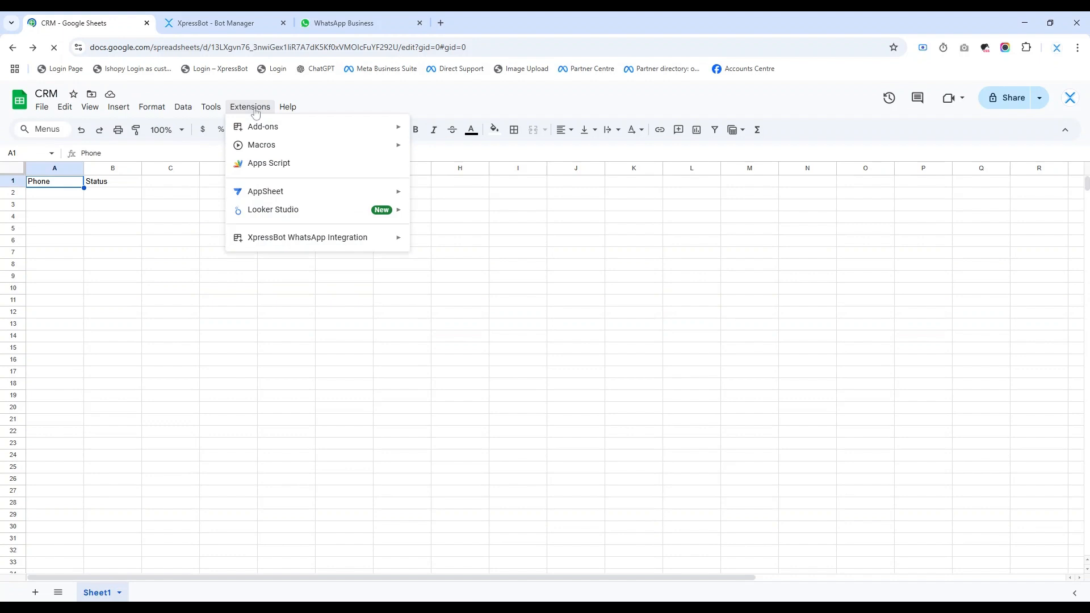
pyautogui.moveTo(293, 243)
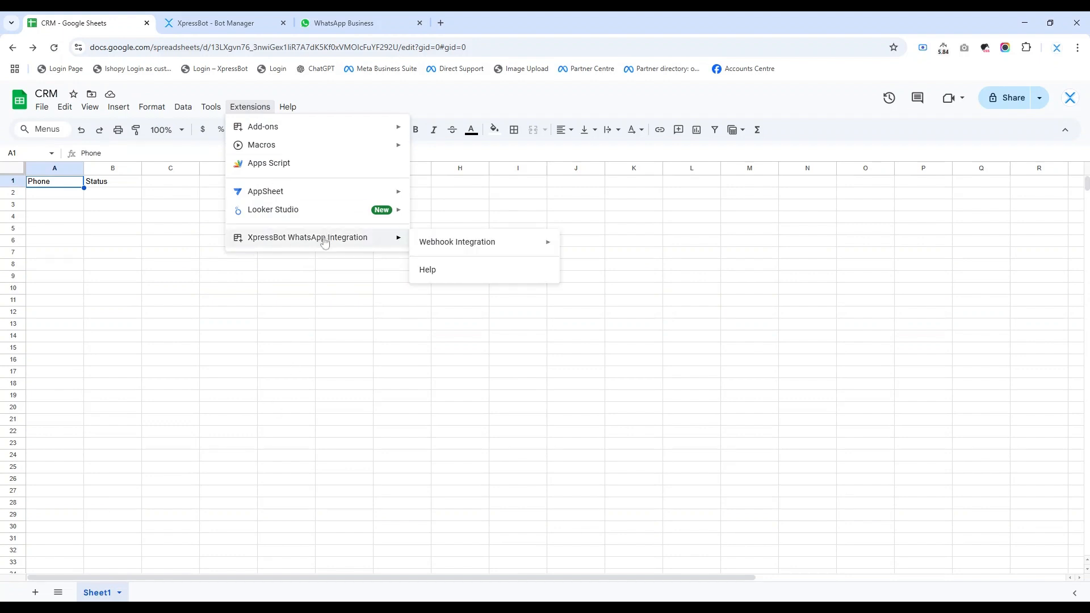
pyautogui.moveTo(453, 251)
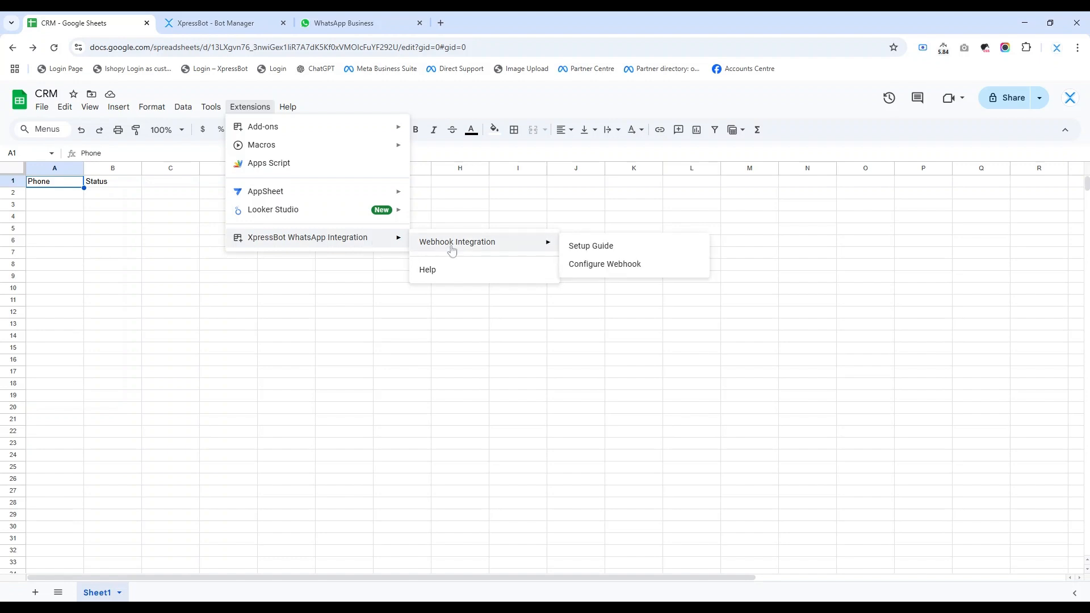
pyautogui.click(605, 264)
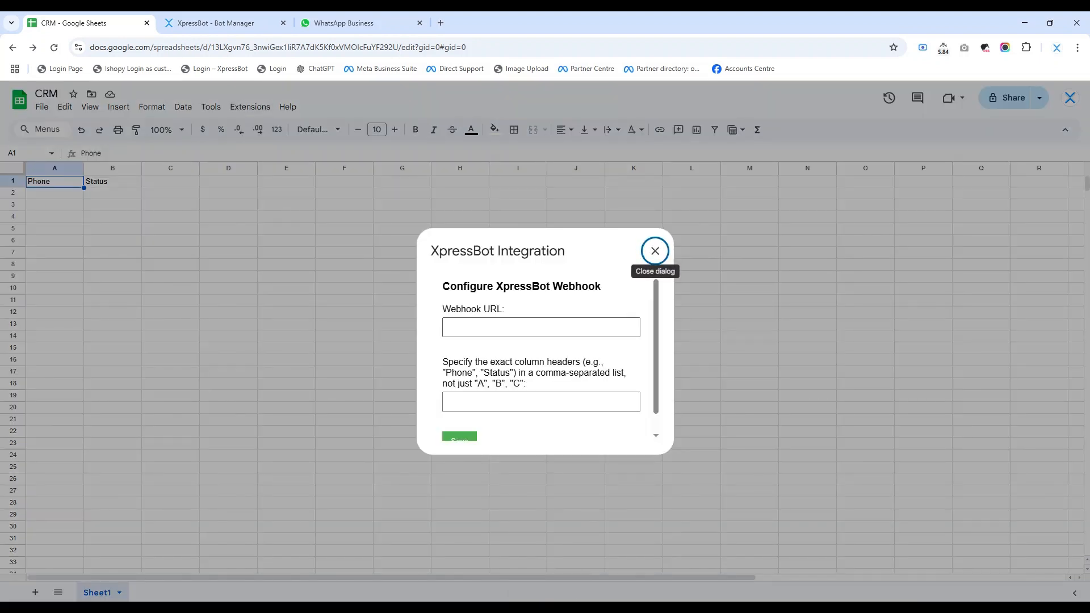
# Step: Specify Status as the column header that the XpressBot webhook monitors
pyautogui.moveTo(444, 310); pyautogui.dragTo(514, 316)
pyautogui.click(515, 315)
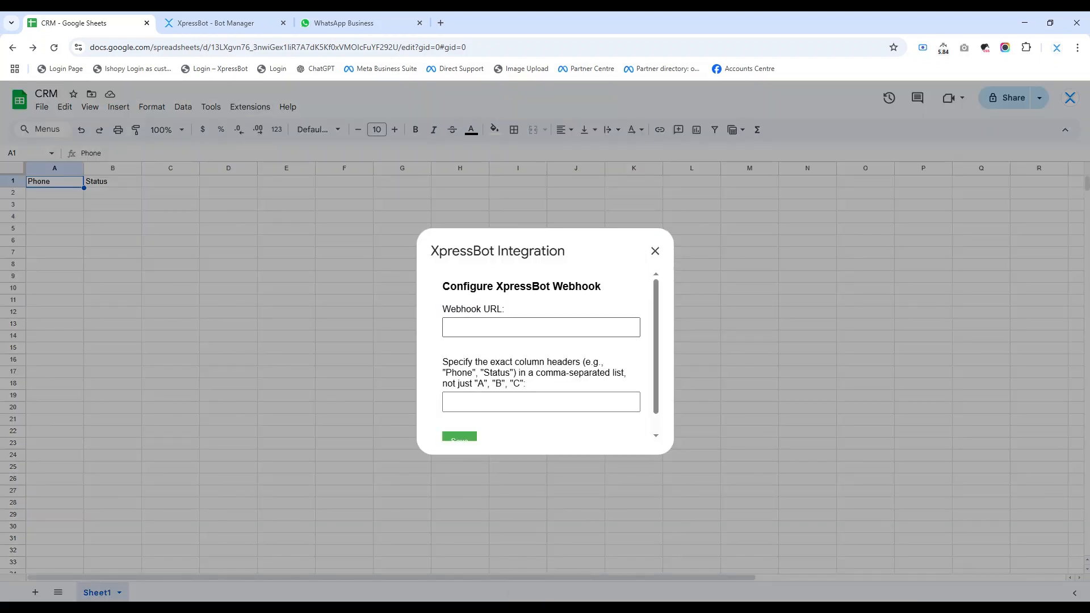
pyautogui.scroll(-1, 451, 355)
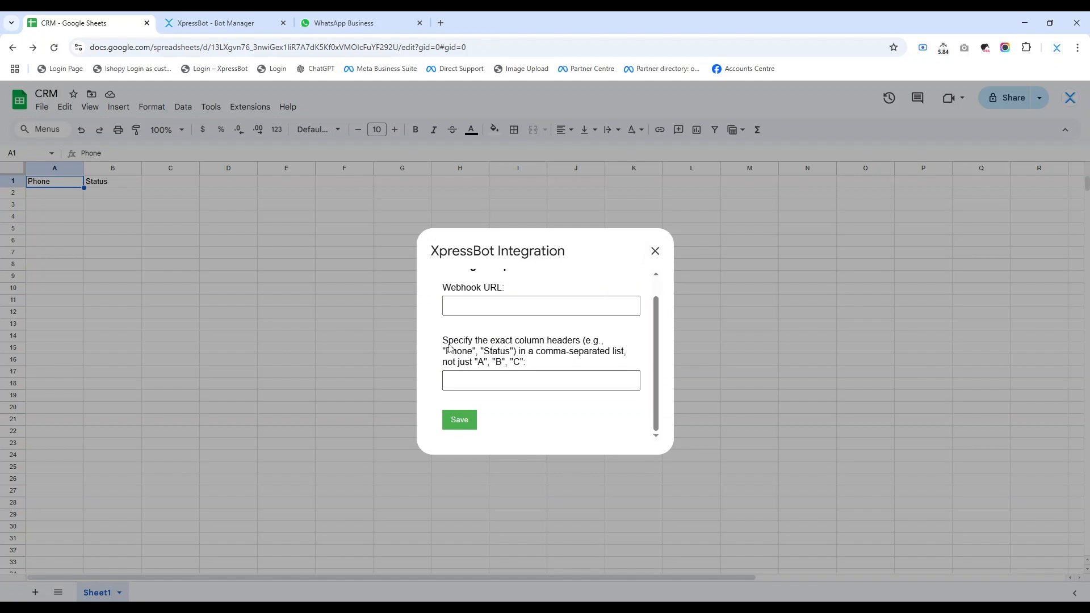
pyautogui.click(489, 381)
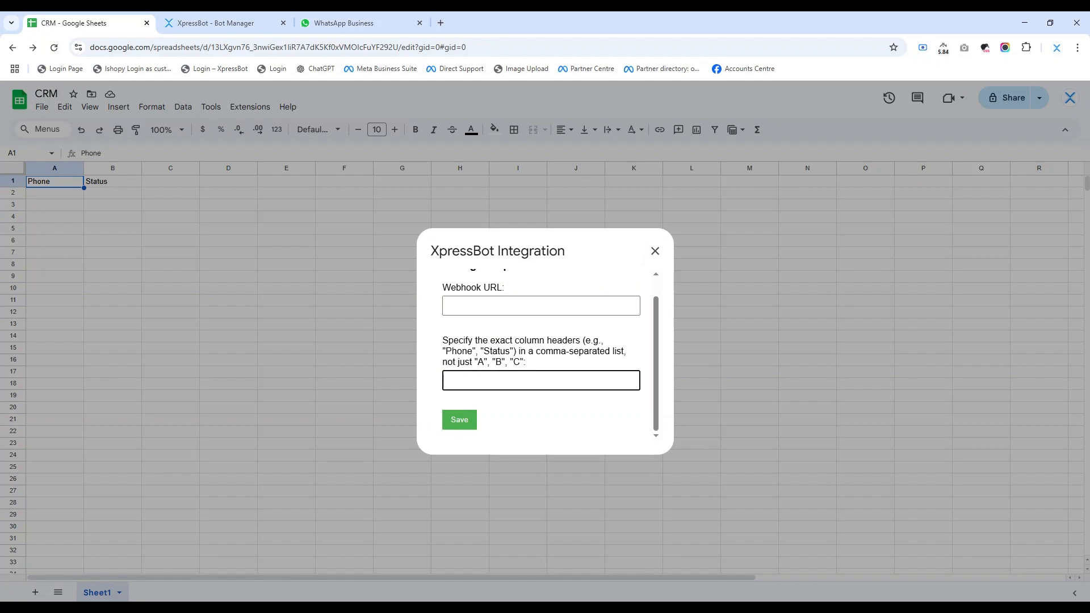
pyautogui.scroll(1, 477, 399)
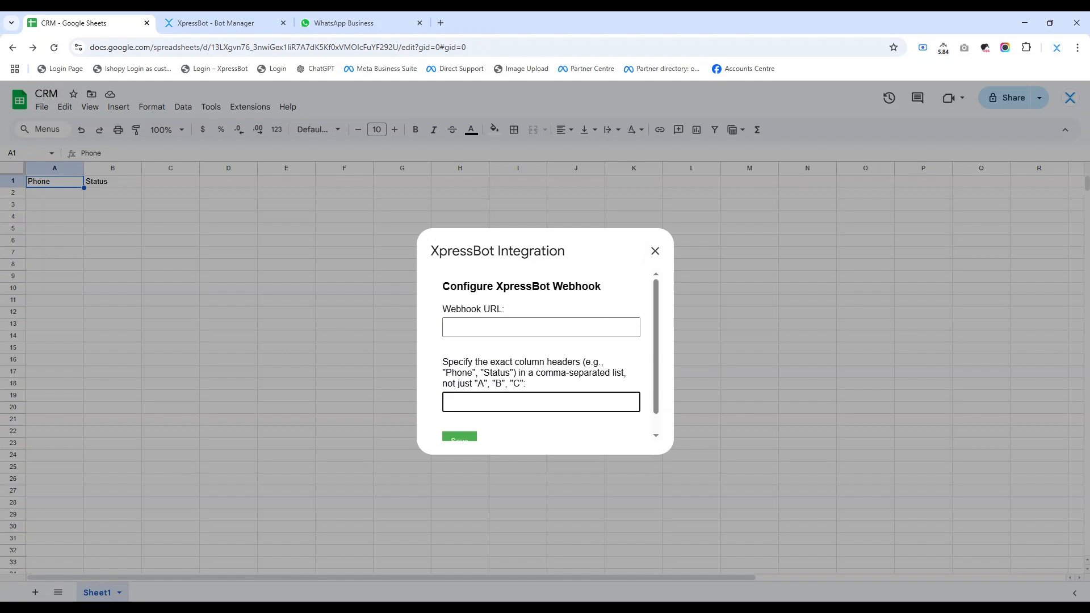
pyautogui.doubleClick(497, 373)
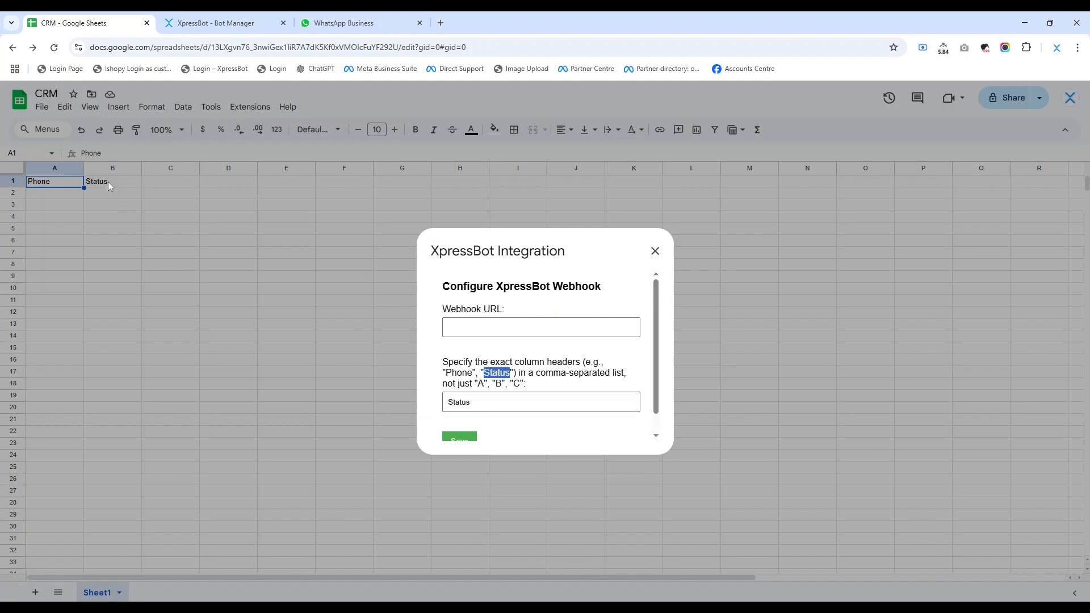
# Step: Switch to XpressBot and create an in-bound WhatsApp webhook workflow named Google Sheet with the message template testh (text)
pyautogui.hotkey('ctrl', 'Tab')
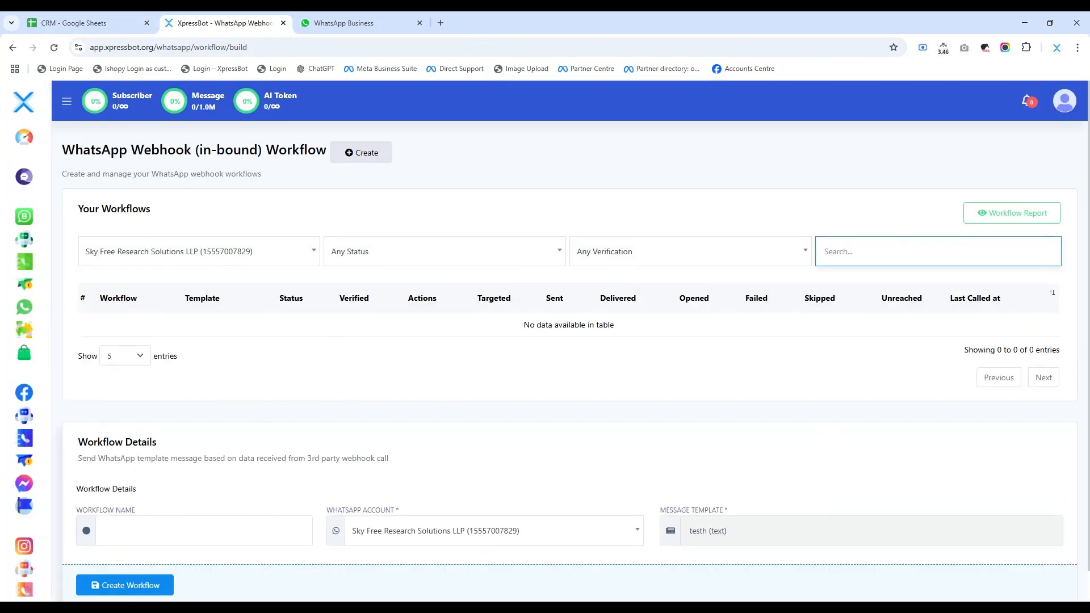
pyautogui.click(361, 152)
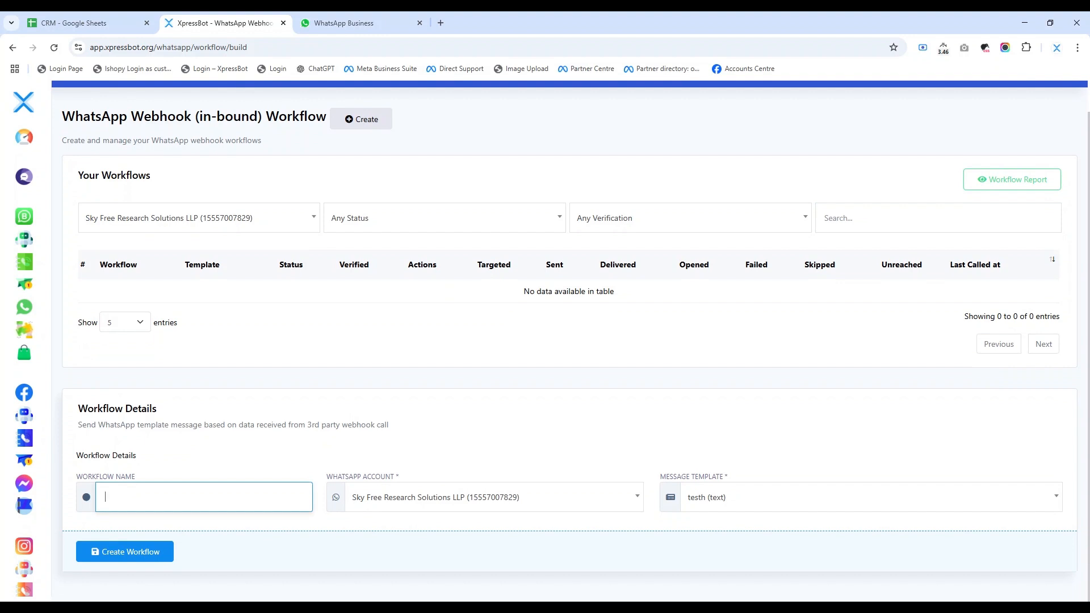
pyautogui.click(160, 514)
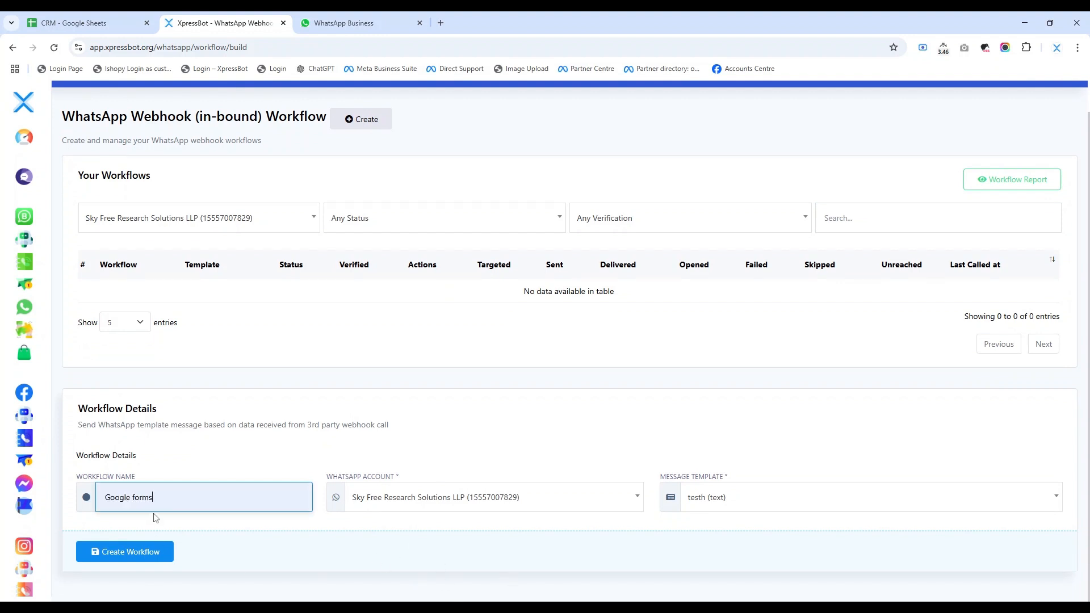
pyautogui.hotkey('ctrl', 'shift', 'Left')
pyautogui.write('Sheet')
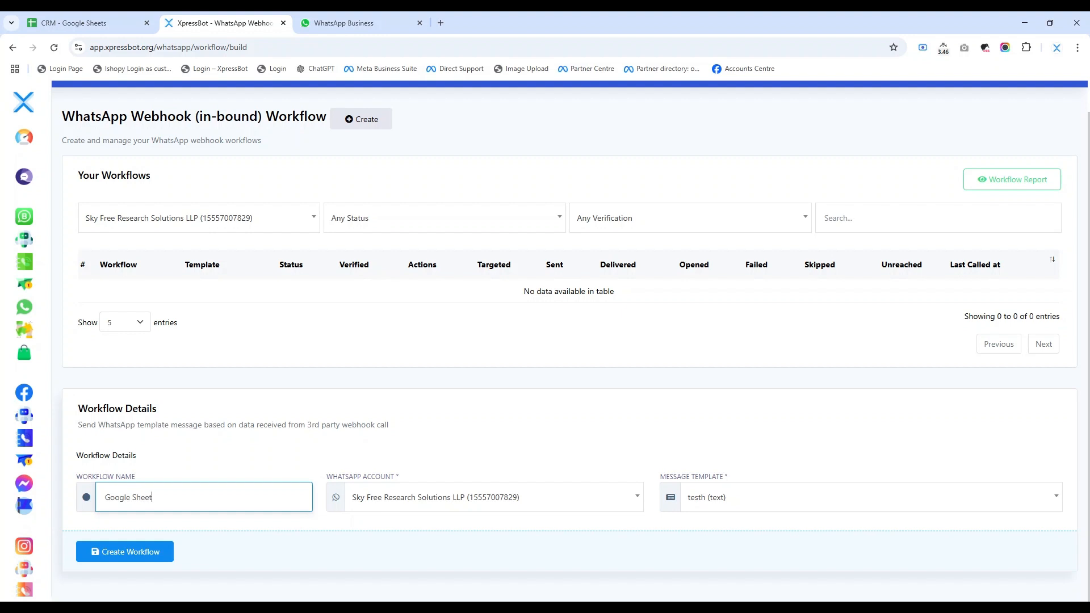
pyautogui.click(716, 505)
pyautogui.click(716, 541)
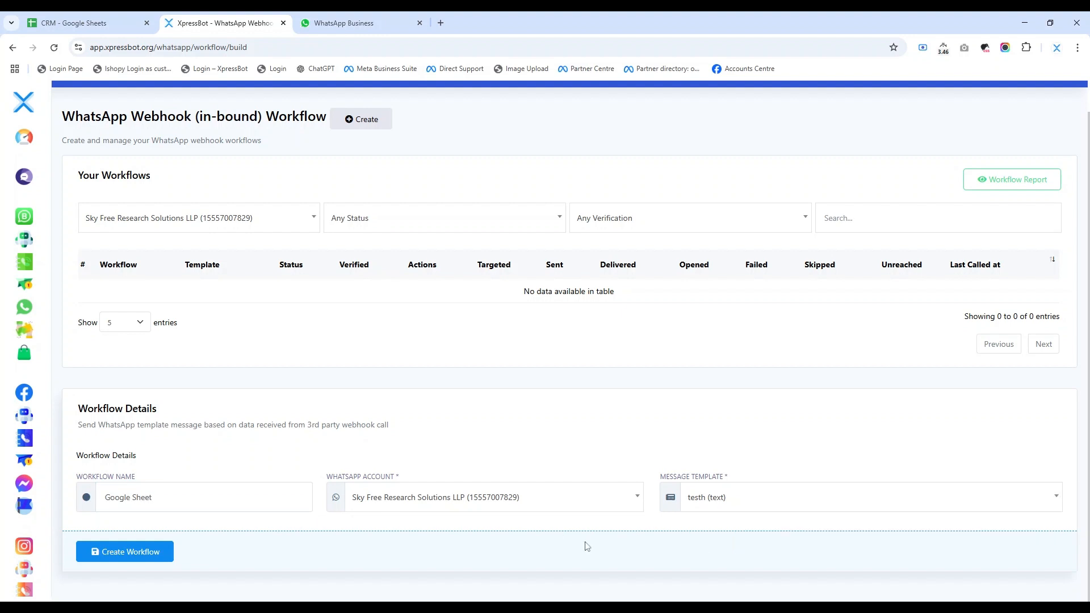
pyautogui.click(160, 554)
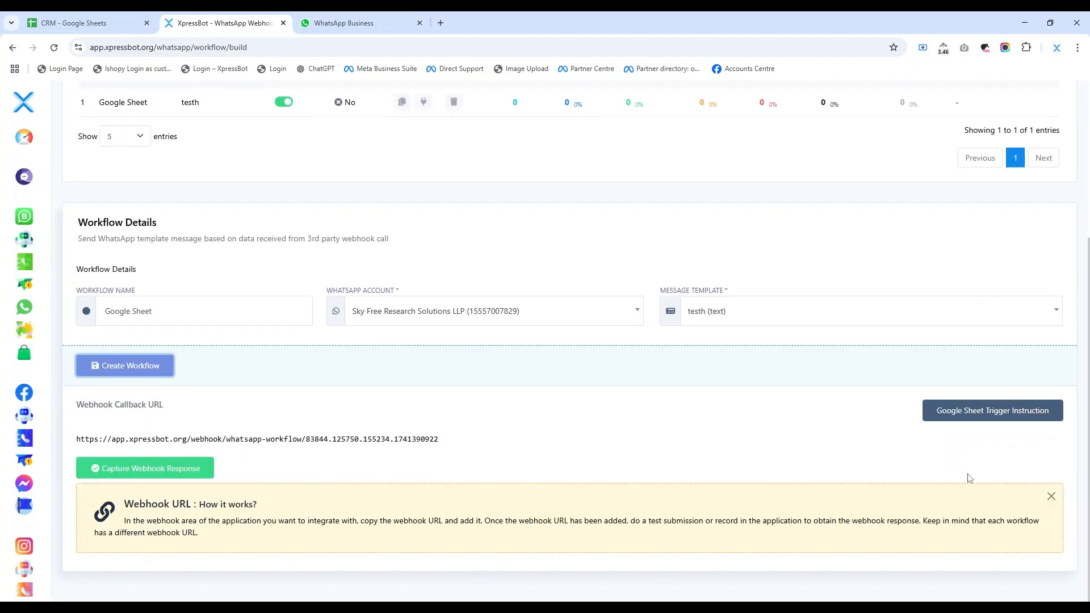
# Step: Switch to the CRM spreadsheet, paste the XpressBot workflow's callback URL as the add-on's Webhook URL and save the configuration
pyautogui.click(68, 15)
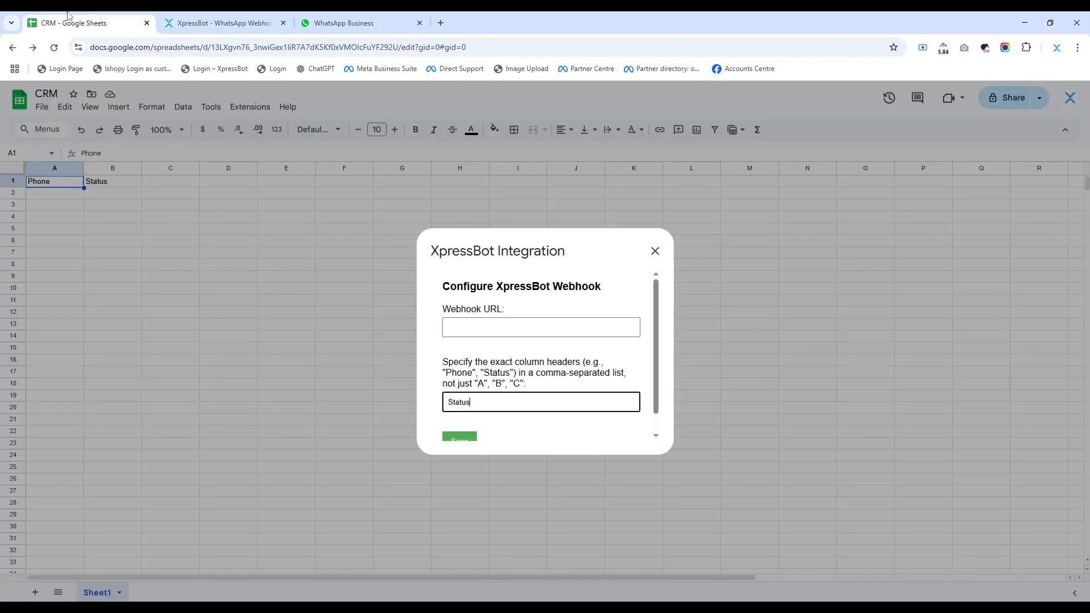
pyautogui.click(459, 335)
pyautogui.hotkey('ctrl', 'v')
pyautogui.scroll(-1, 469, 361)
pyautogui.click(447, 420)
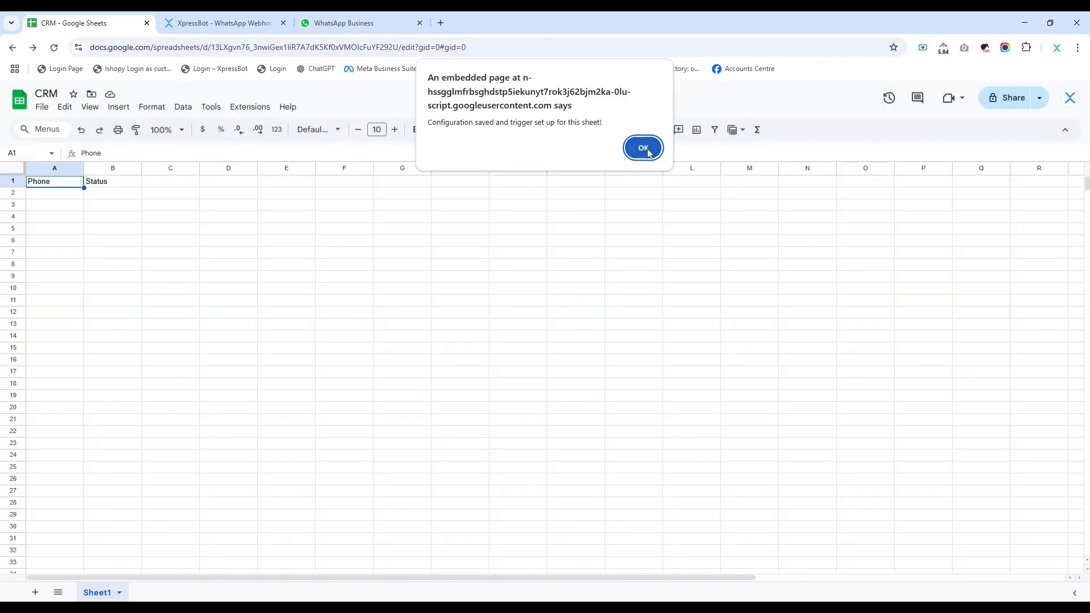
pyautogui.click(643, 148)
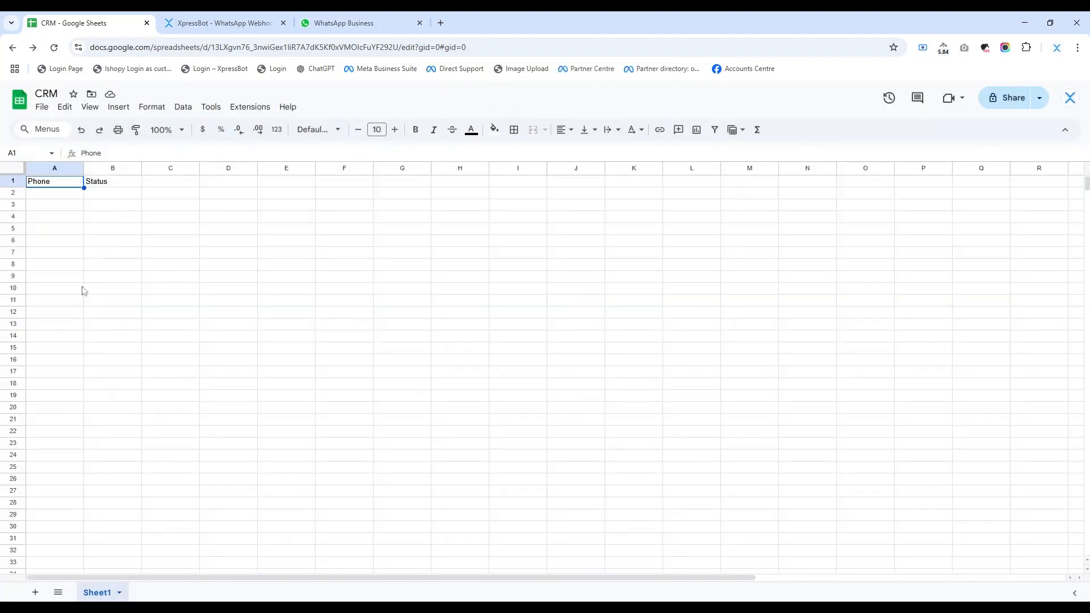
# Step: Enter a test row in the CRM sheet with the contact's phone number in A2 and the status Pending in B2
pyautogui.click(99, 267)
pyautogui.click(72, 194)
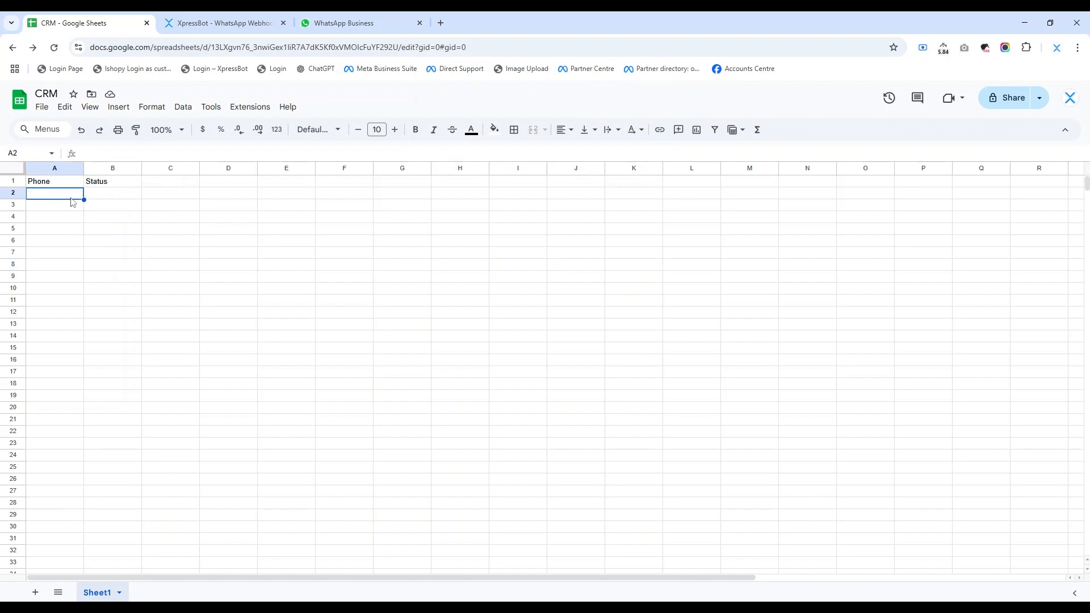
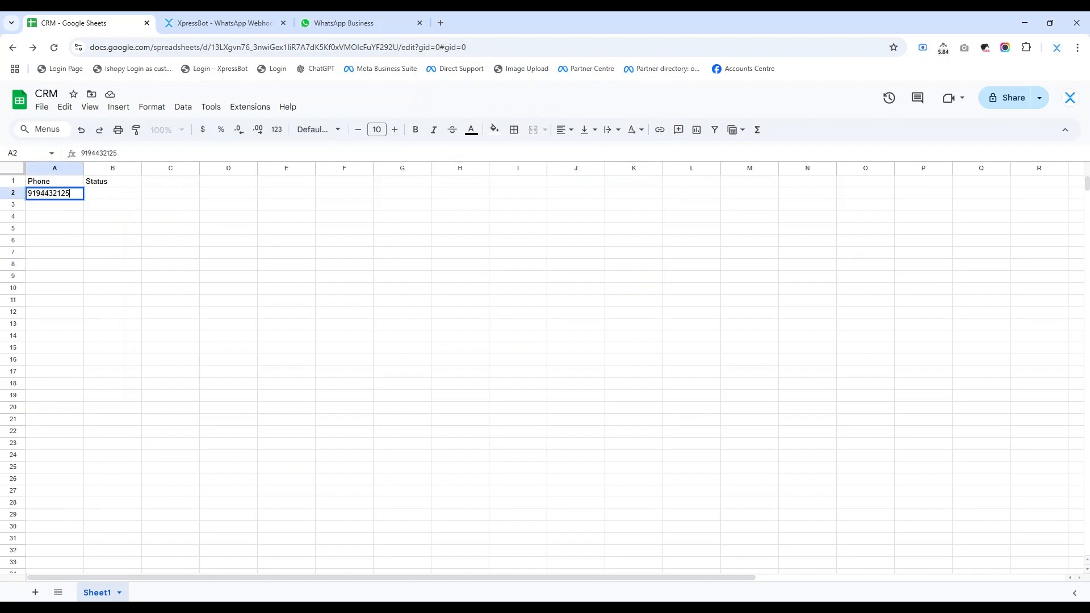
pyautogui.press('Tab')
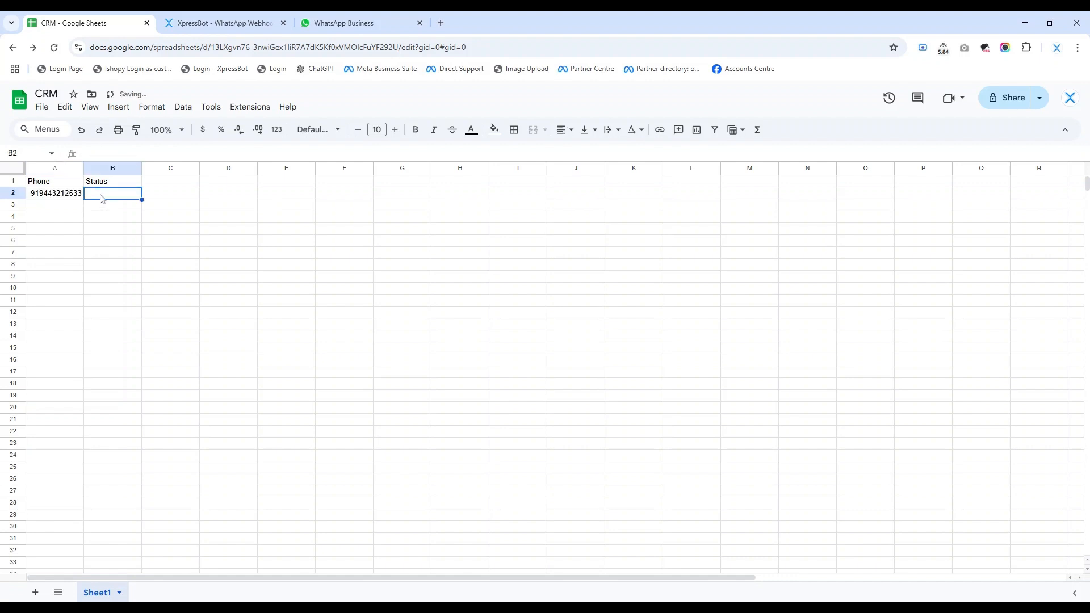
pyautogui.write('Pending')
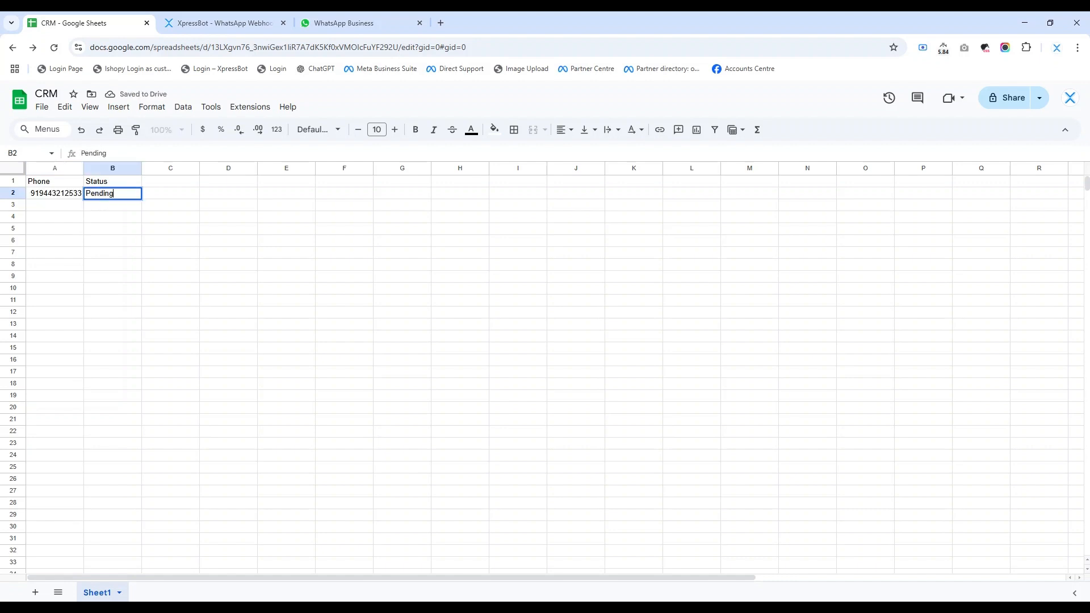
pyautogui.click(193, 254)
# Step: Switch to XpressBot, capture the webhook response and load its raw data to examine the received row values
pyautogui.click(204, 23)
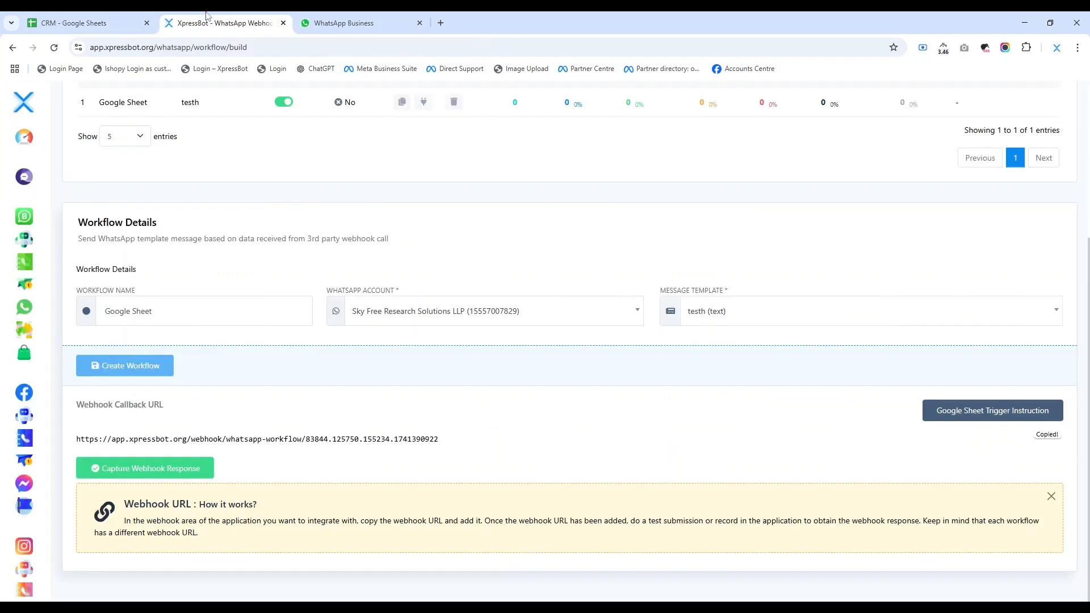
pyautogui.click(188, 469)
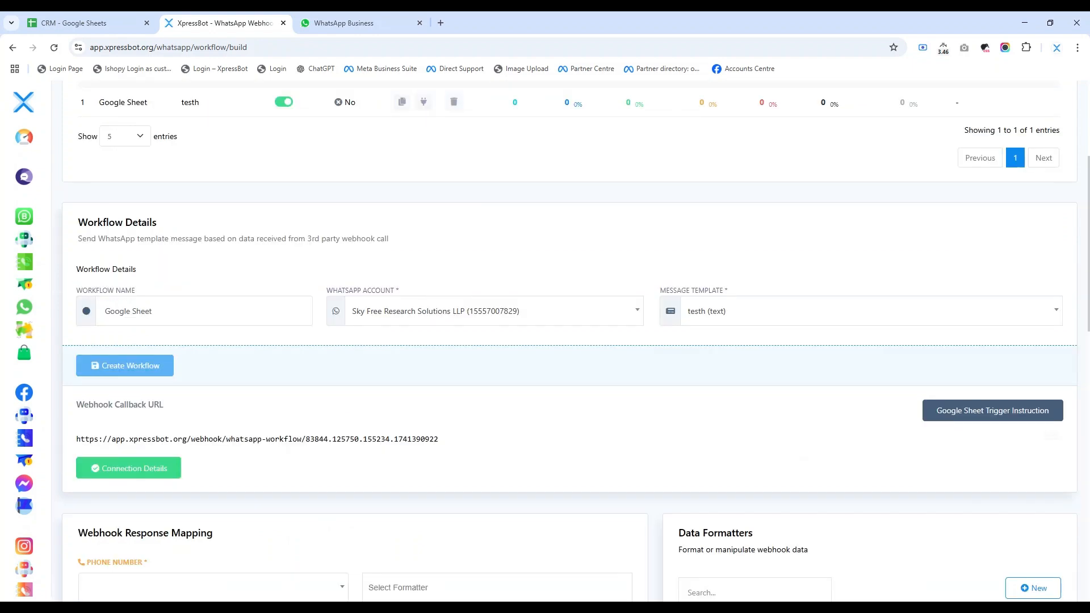
pyautogui.scroll(-8, 698, 431)
pyautogui.click(713, 555)
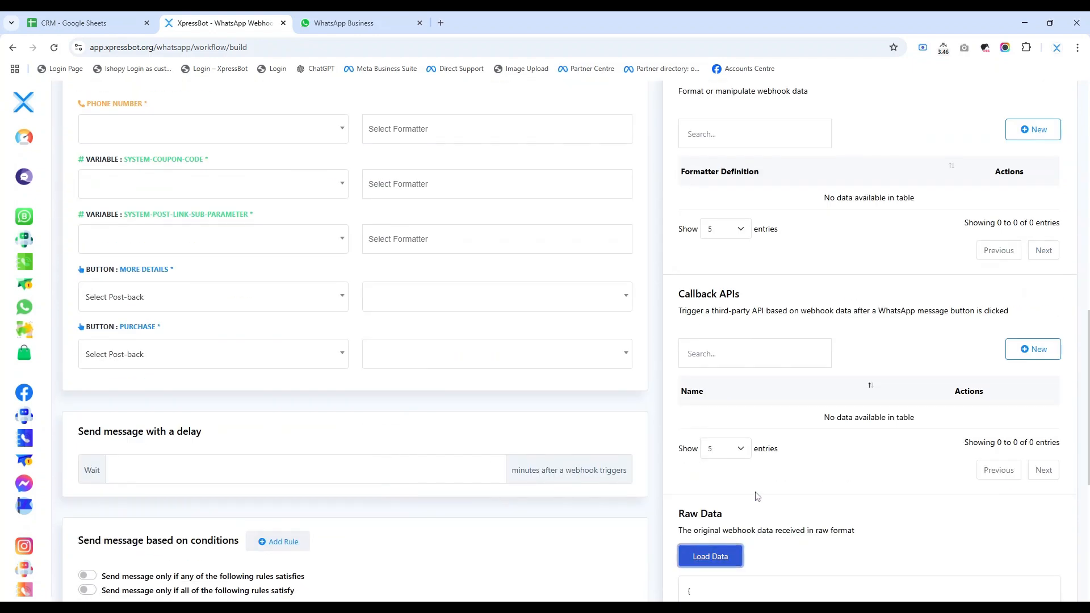
pyautogui.scroll(-6, 724, 555)
pyautogui.moveTo(722, 279); pyautogui.dragTo(760, 298)
pyautogui.click(711, 313)
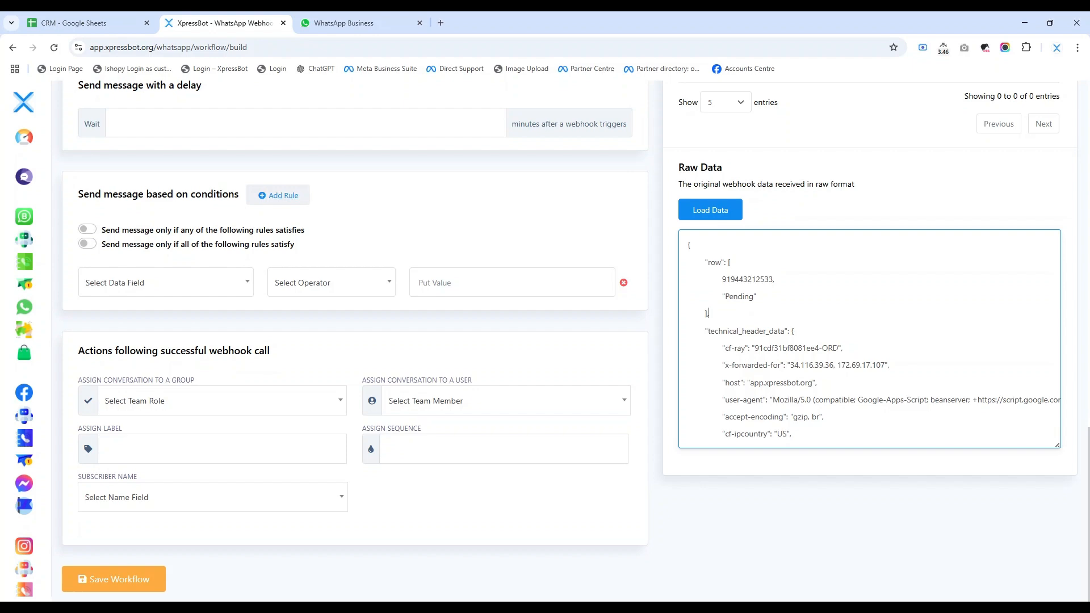
# Step: Map the webhook response's Phone Number to row>0, and the system-coupon-code and system-post-link-sub-parameter variables to row>1 (Pending)
pyautogui.scroll(15, 475, 447)
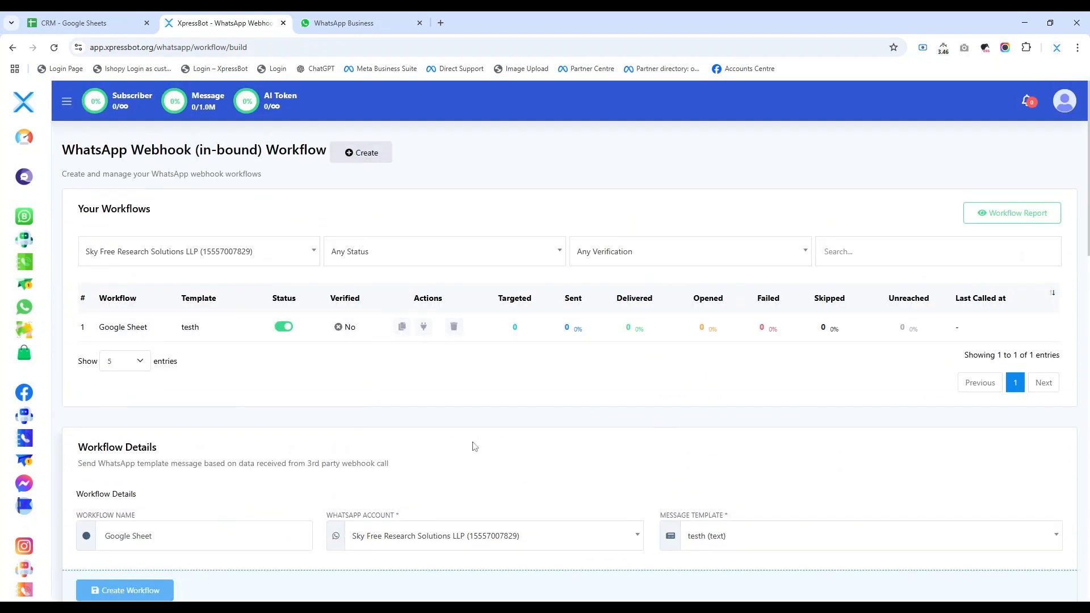
pyautogui.scroll(-8, 454, 448)
pyautogui.click(203, 355)
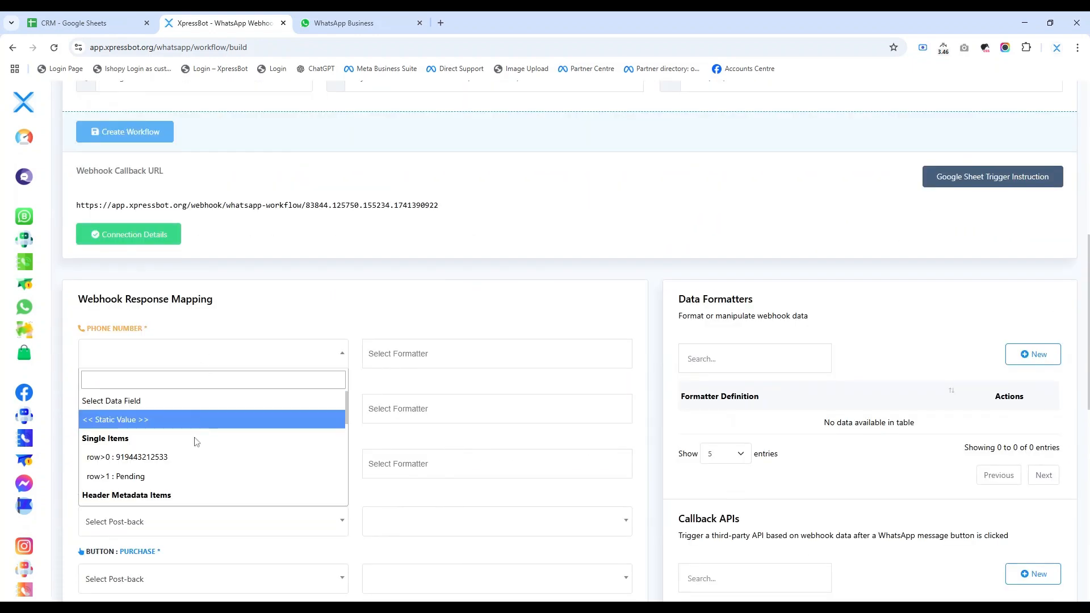
pyautogui.click(196, 456)
pyautogui.click(278, 407)
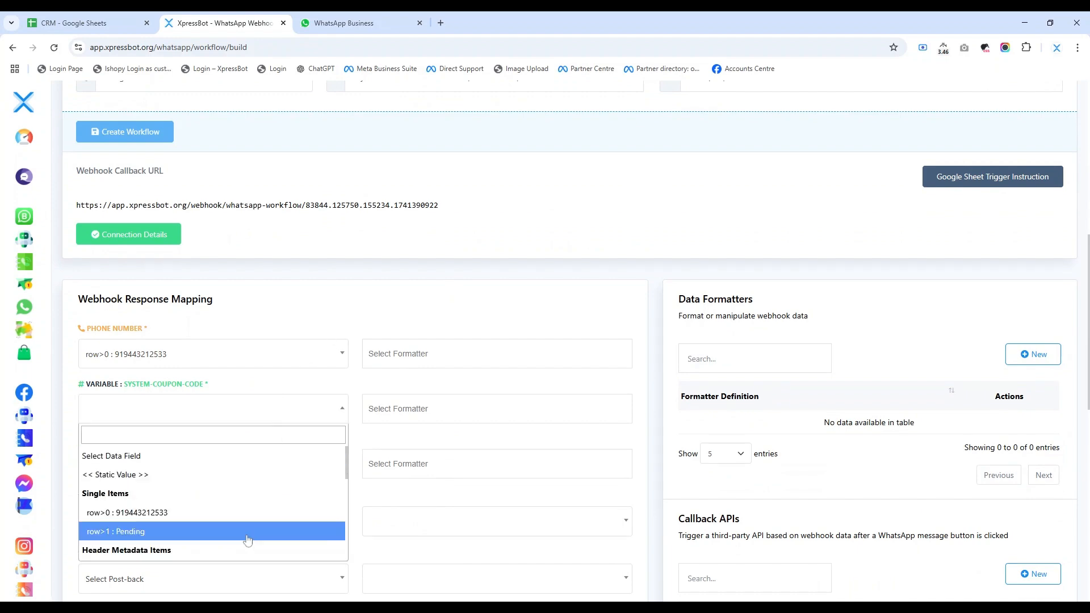
pyautogui.click(253, 531)
pyautogui.scroll(-3, 253, 531)
pyautogui.click(247, 311)
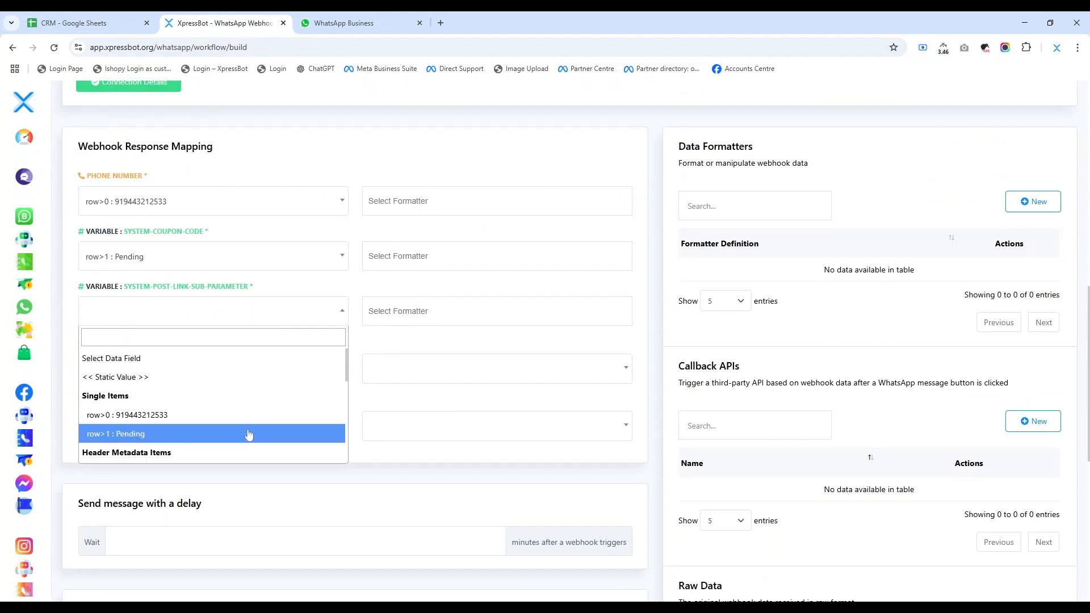
pyautogui.click(249, 433)
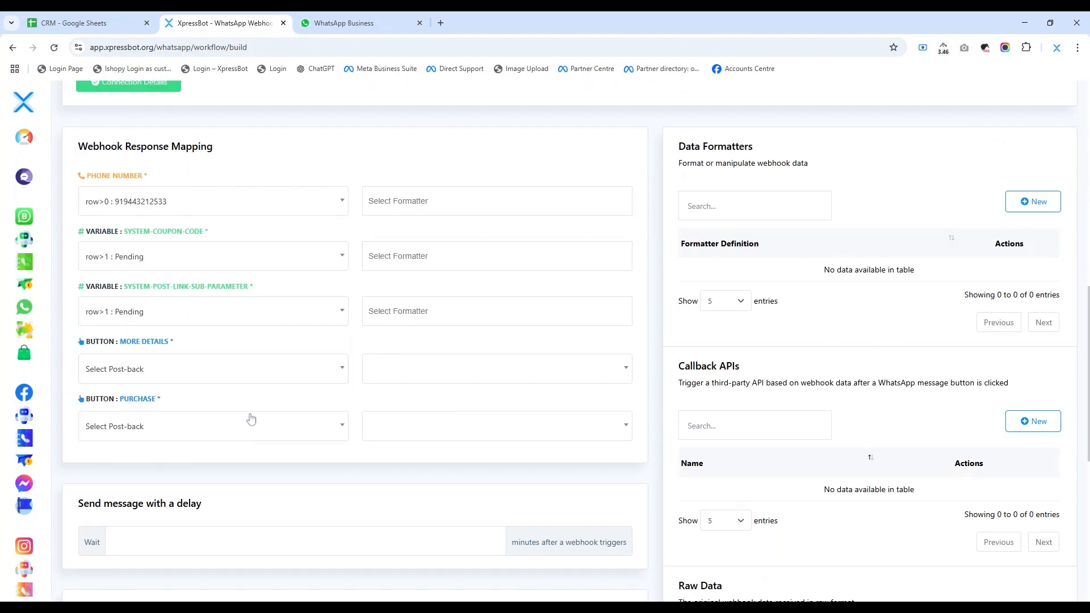
# Step: Assign the Confirm Order post-back to the More Details and Purchase buttons, with both callback choices left at Select Callback API
pyautogui.click(465, 375)
pyautogui.click(455, 412)
pyautogui.click(443, 427)
pyautogui.click(430, 479)
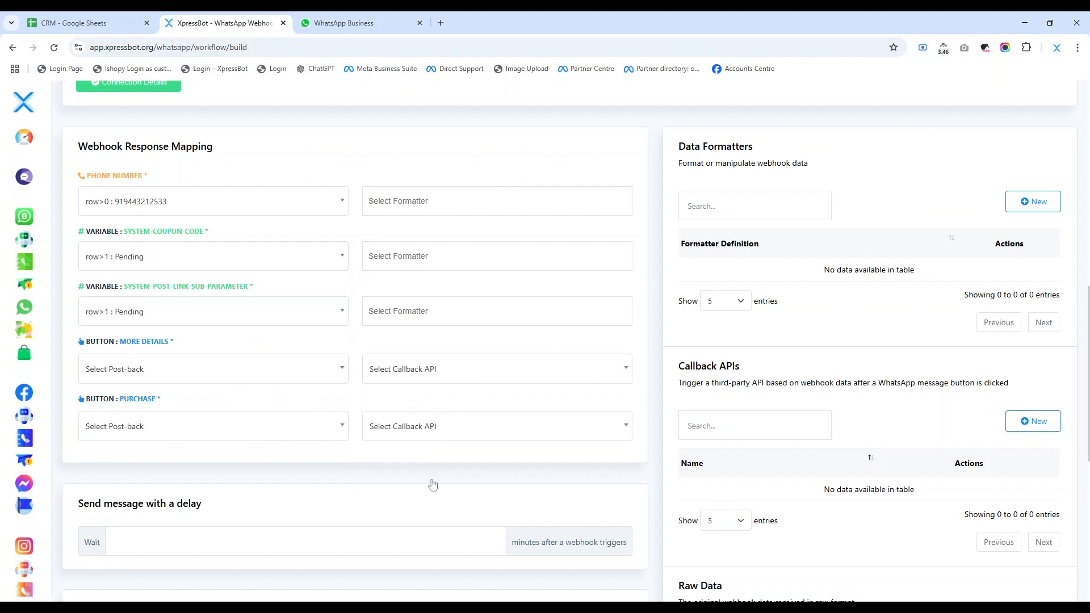
pyautogui.click(261, 369)
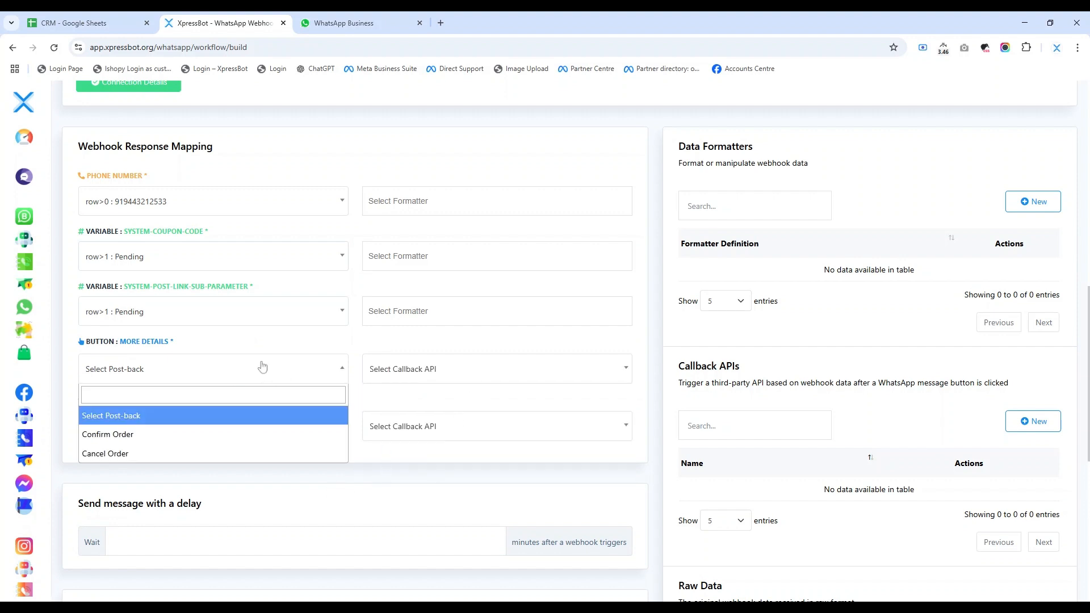
pyautogui.click(278, 436)
pyautogui.click(289, 436)
pyautogui.click(288, 492)
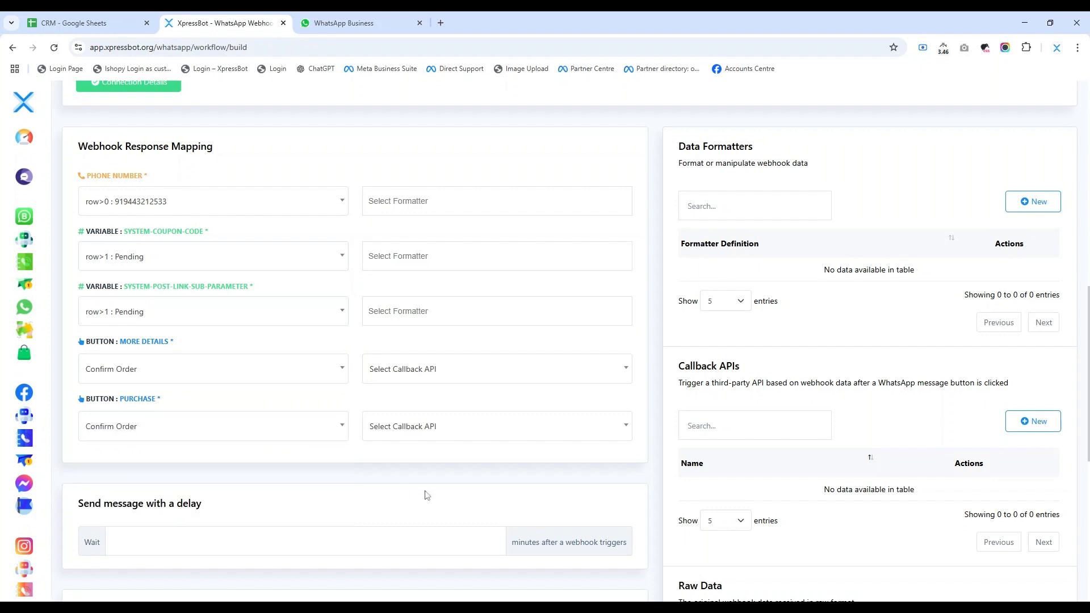
# Step: Save the mapped Google Sheet workflow without a delay or conditions and acknowledge the success message
pyautogui.scroll(-3, 425, 490)
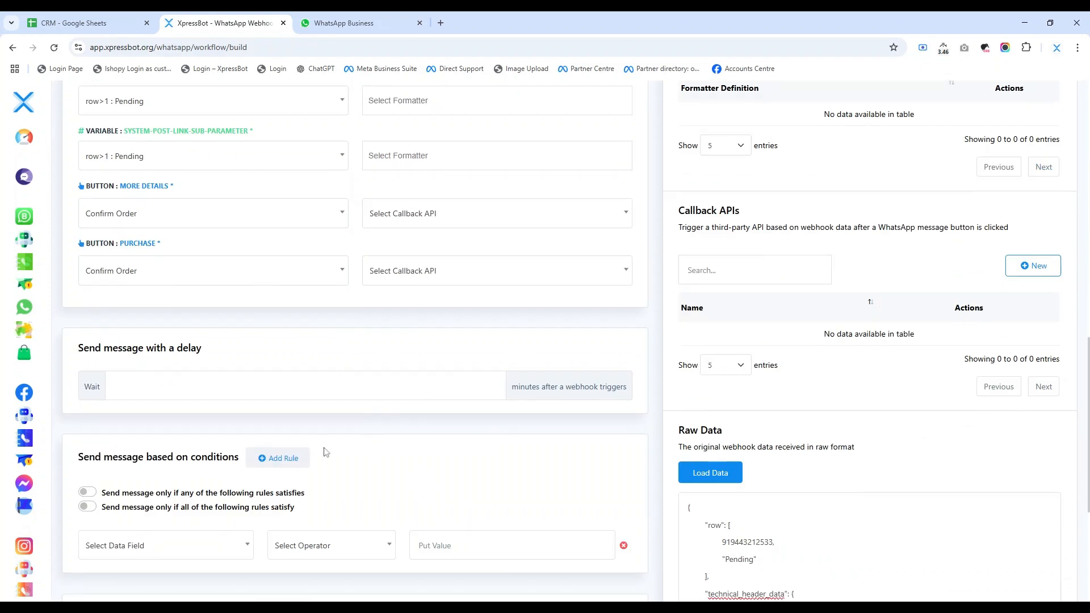
pyautogui.scroll(-5, 323, 451)
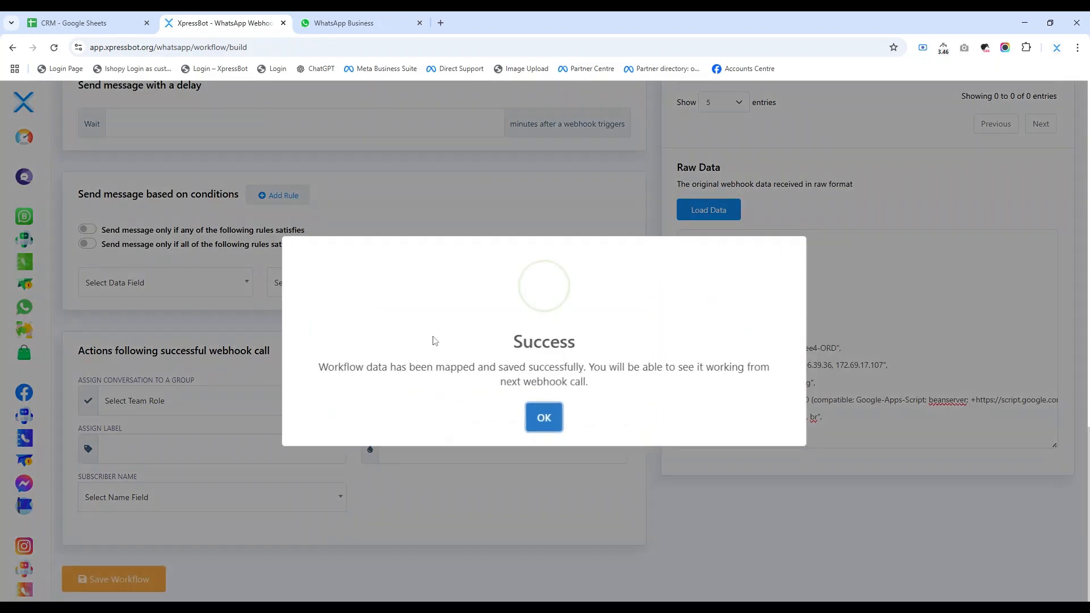
pyautogui.click(541, 417)
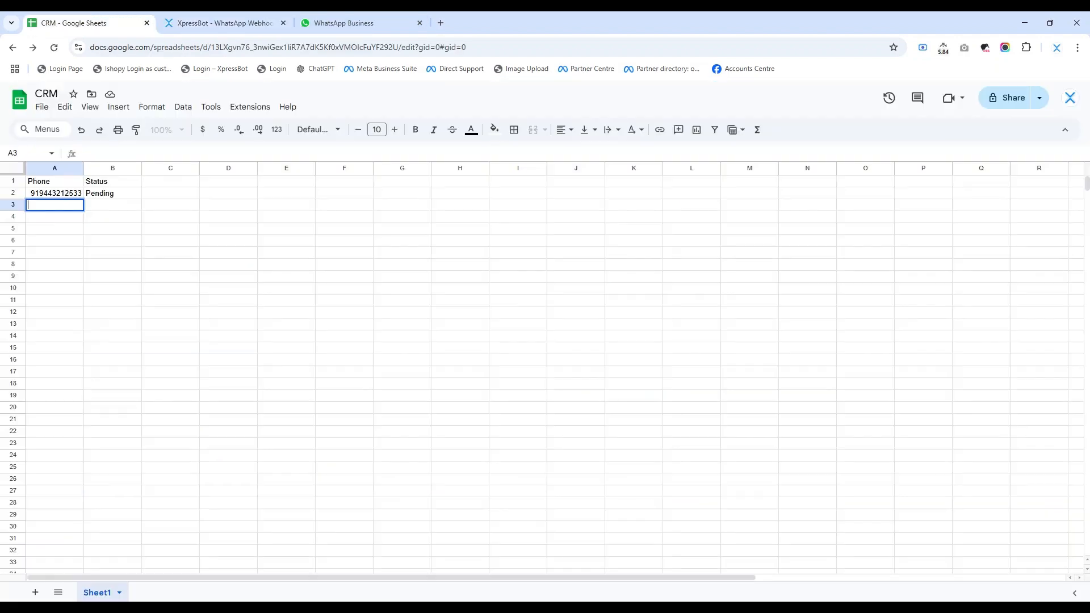
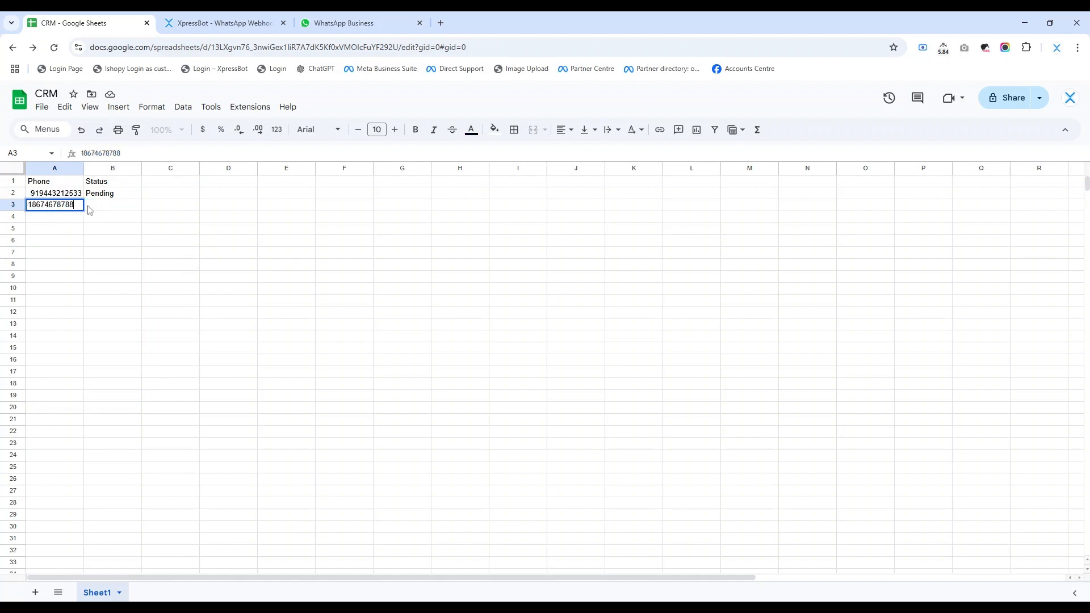
# Step: Fill the Pending status from B2 down into B3 for the second contact
pyautogui.click(105, 205)
pyautogui.moveTo(107, 194); pyautogui.dragTo(110, 207)
pyautogui.hotkey('ctrl', 'd')
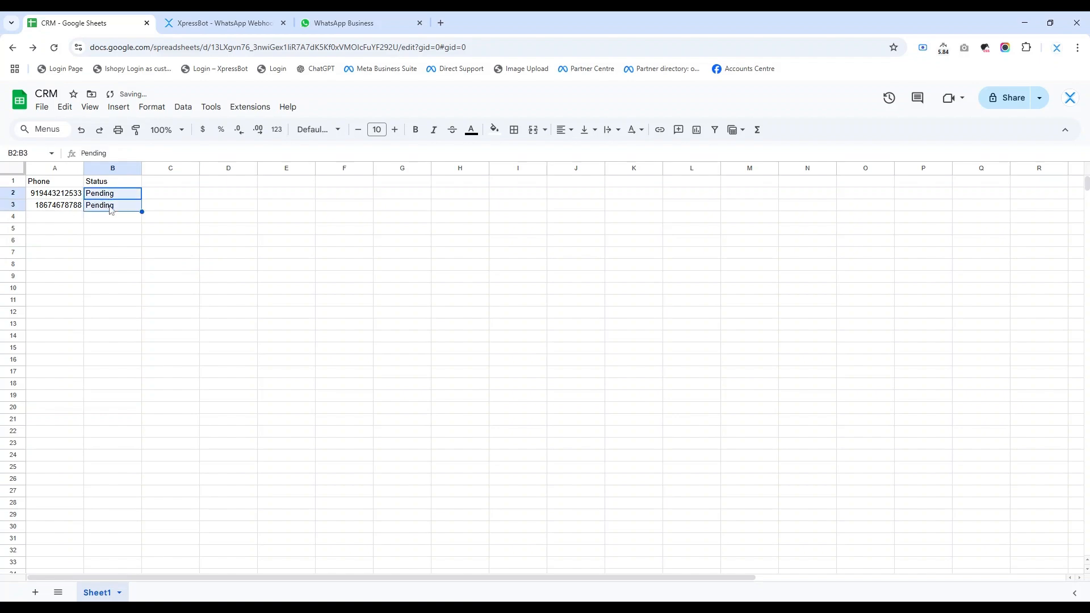
pyautogui.click(325, 202)
# Step: Switch to XpressBot, reload the workflow page and check the Google Sheet workflow's report for the second contact's delivery status
pyautogui.hotkey('ctrl', 'Tab')
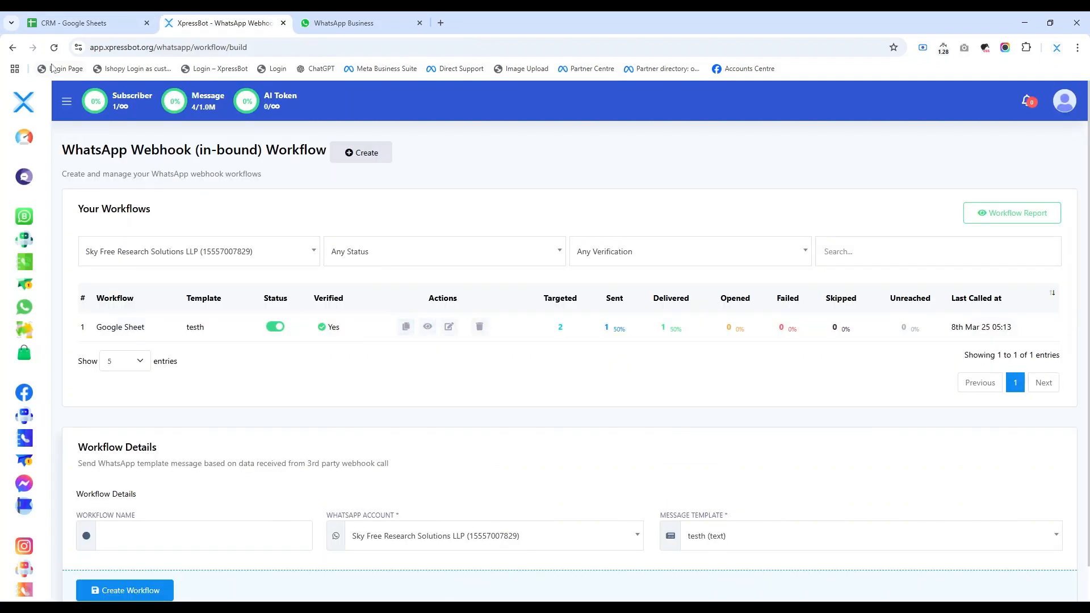
pyautogui.click(54, 47)
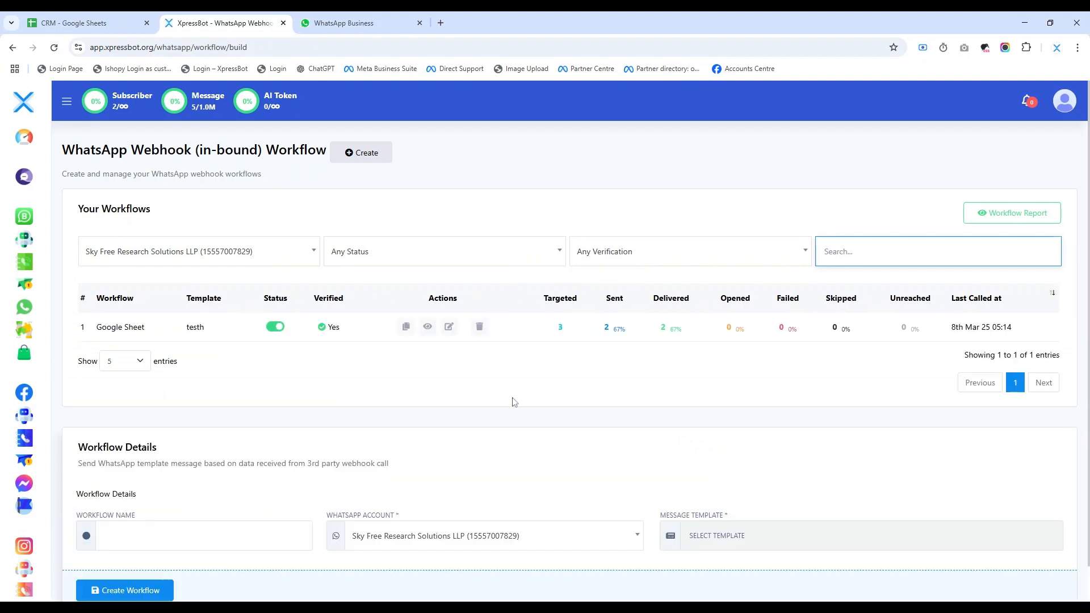
pyautogui.click(428, 326)
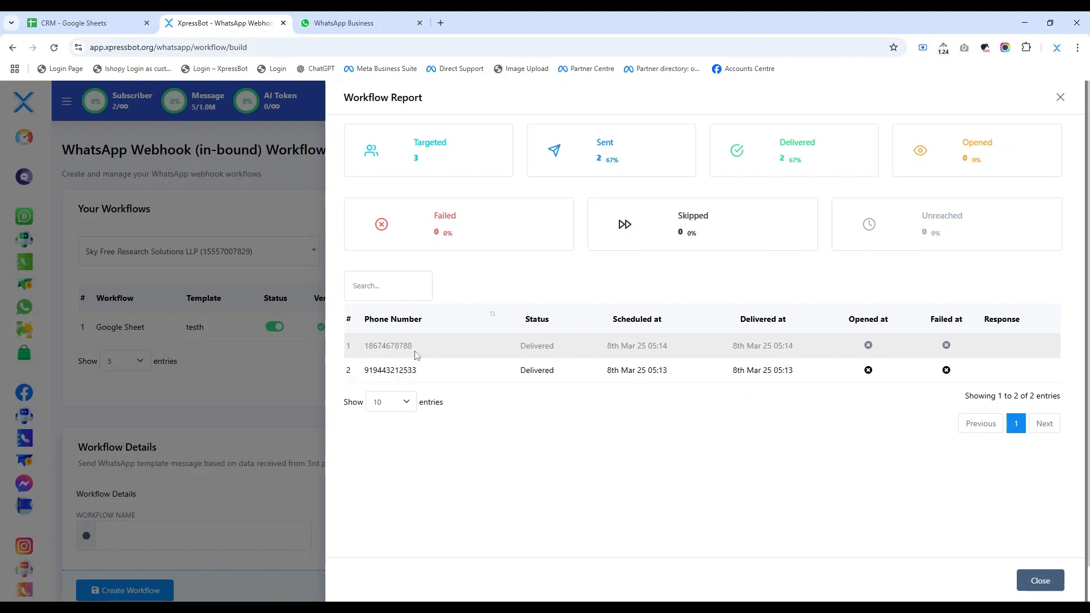
pyautogui.doubleClick(398, 346)
pyautogui.click(510, 390)
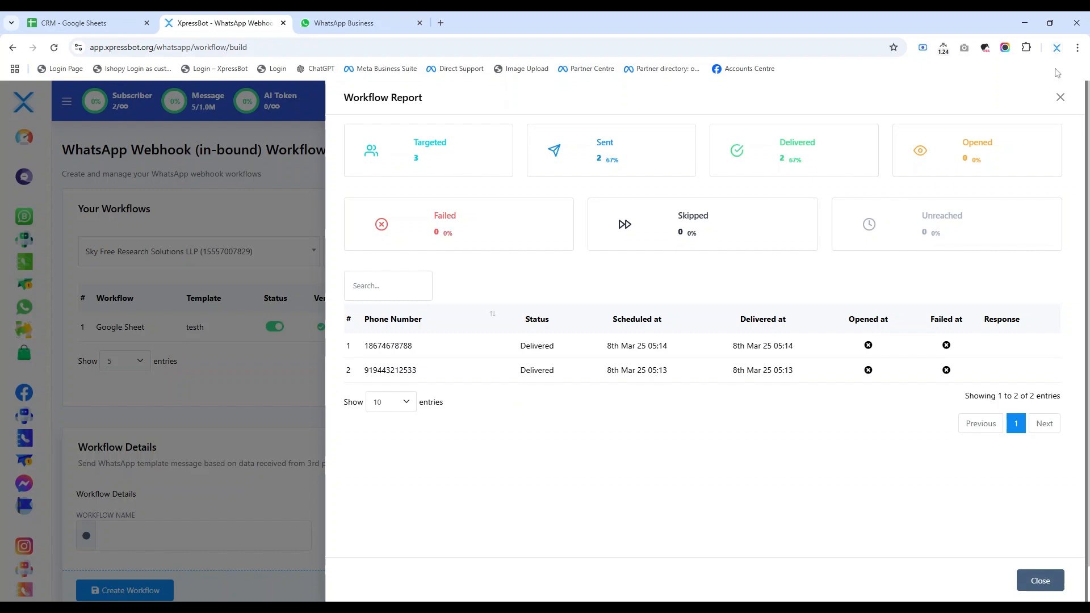
pyautogui.click(1057, 100)
# Step: Switch to WhatsApp Business and open the chat from Sky Free Research Solutions LLP to view the received template message
pyautogui.click(416, 26)
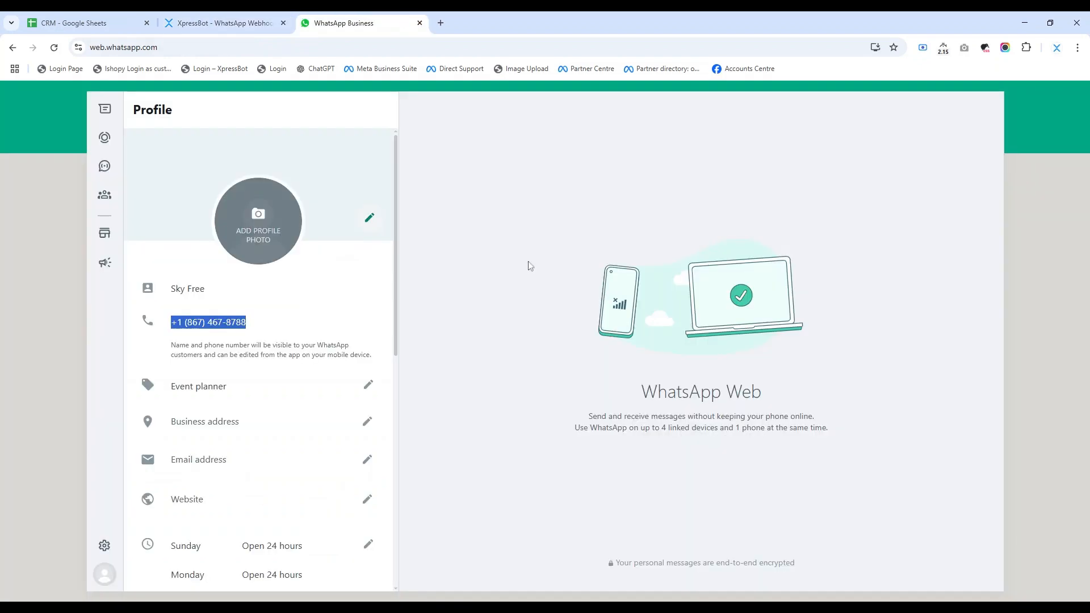
pyautogui.click(104, 168)
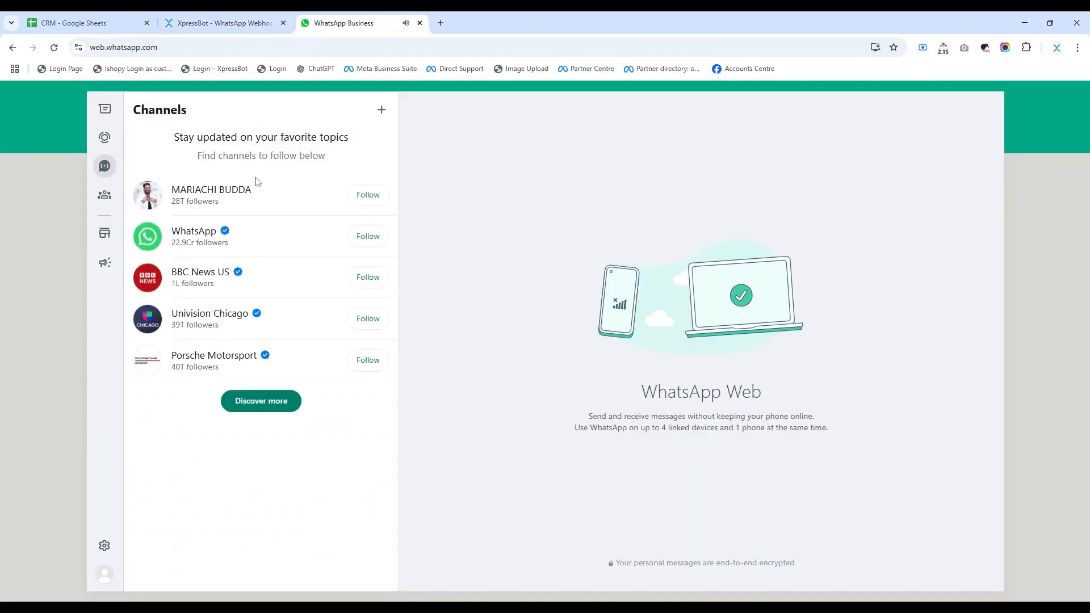
pyautogui.click(104, 141)
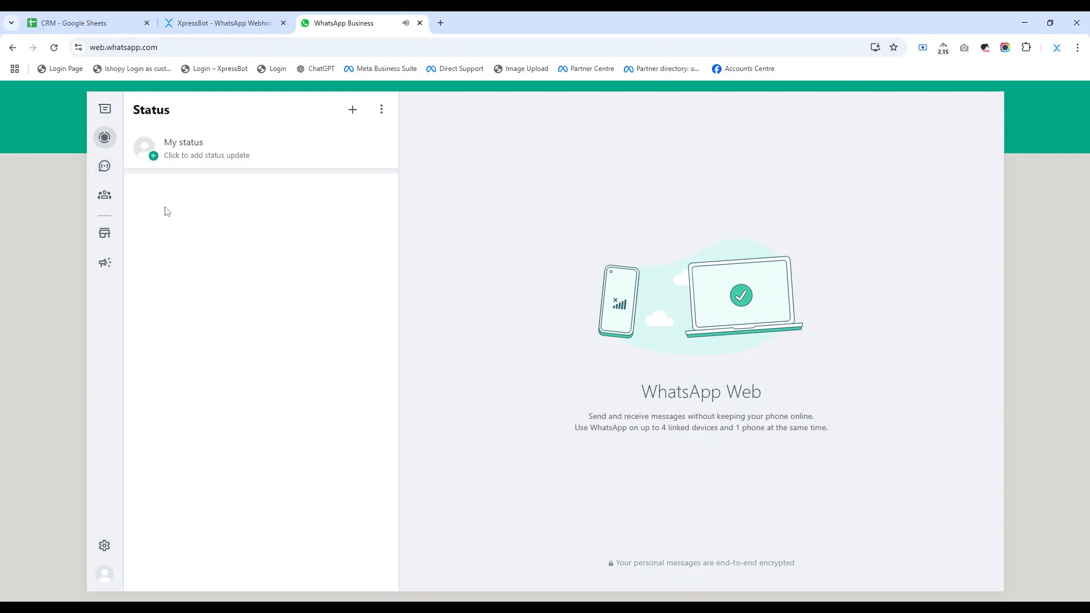
pyautogui.click(105, 109)
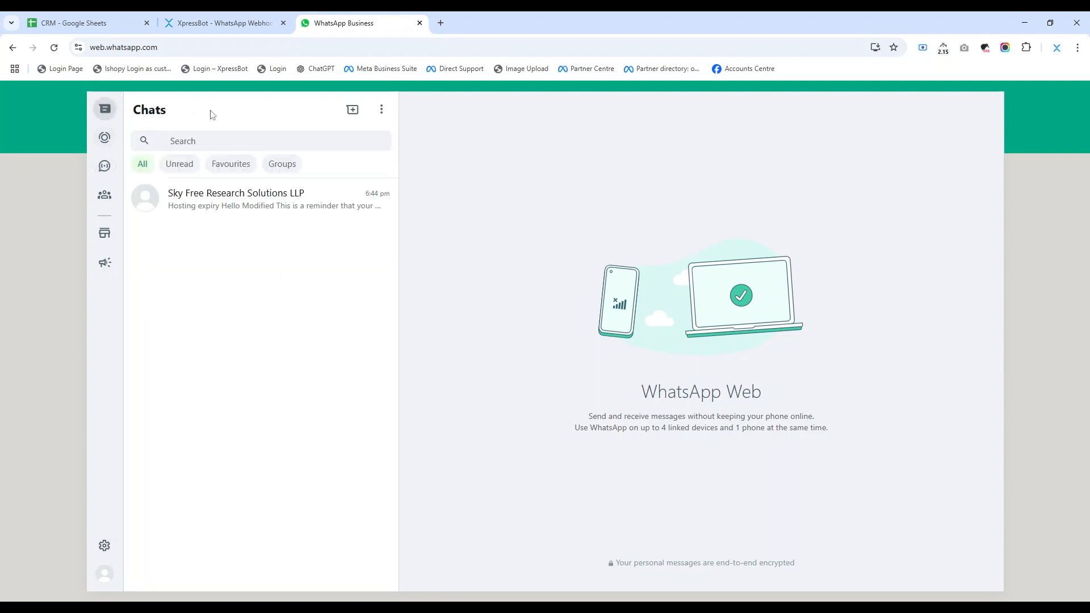
pyautogui.click(259, 207)
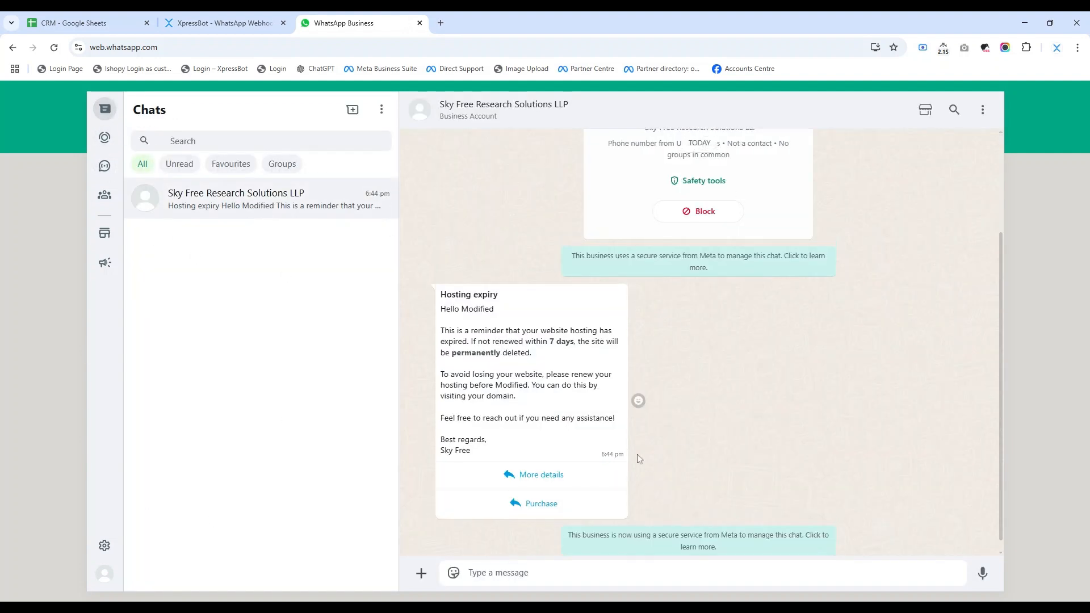